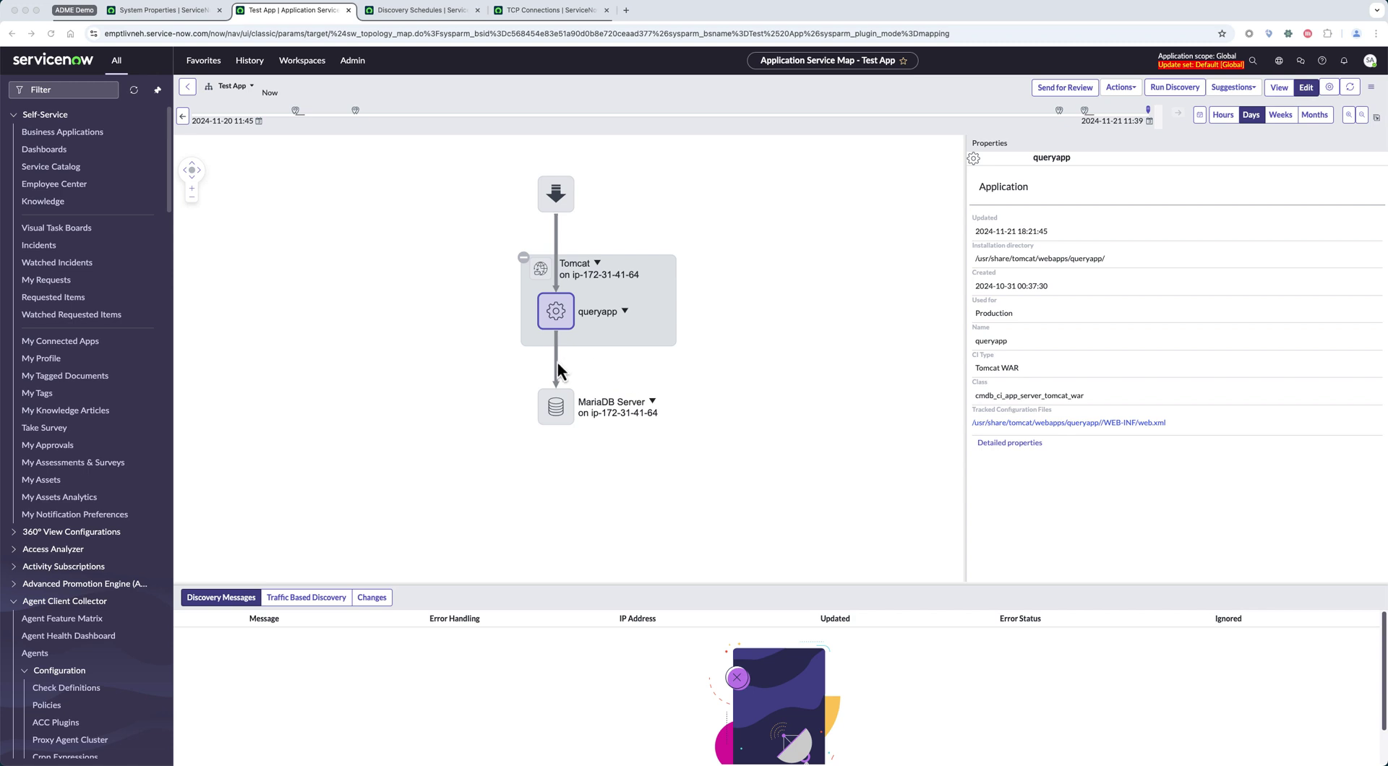
# Step: Show the MariaDB Server node's properties, then switch to the terminal watching port 3306
pyautogui.click(562, 411)
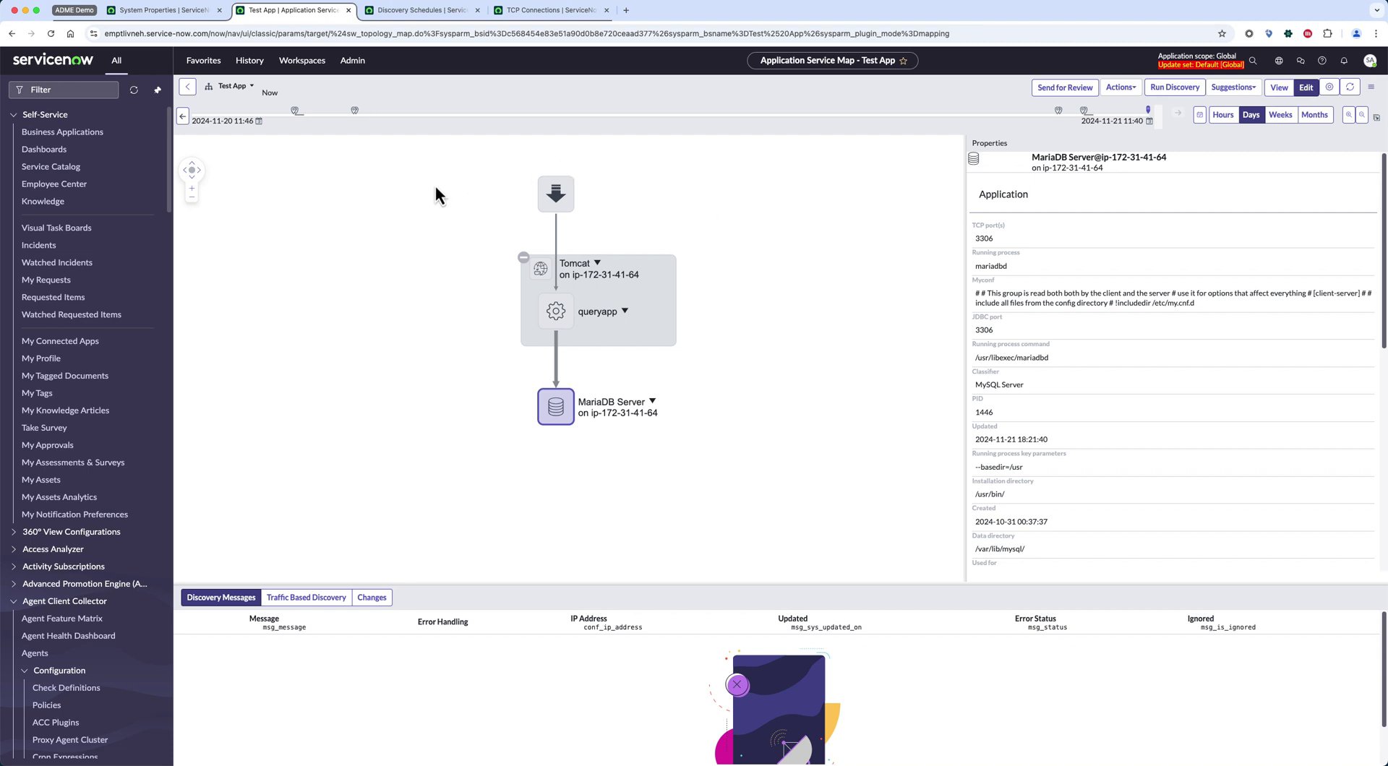
pyautogui.press('super+Tab')
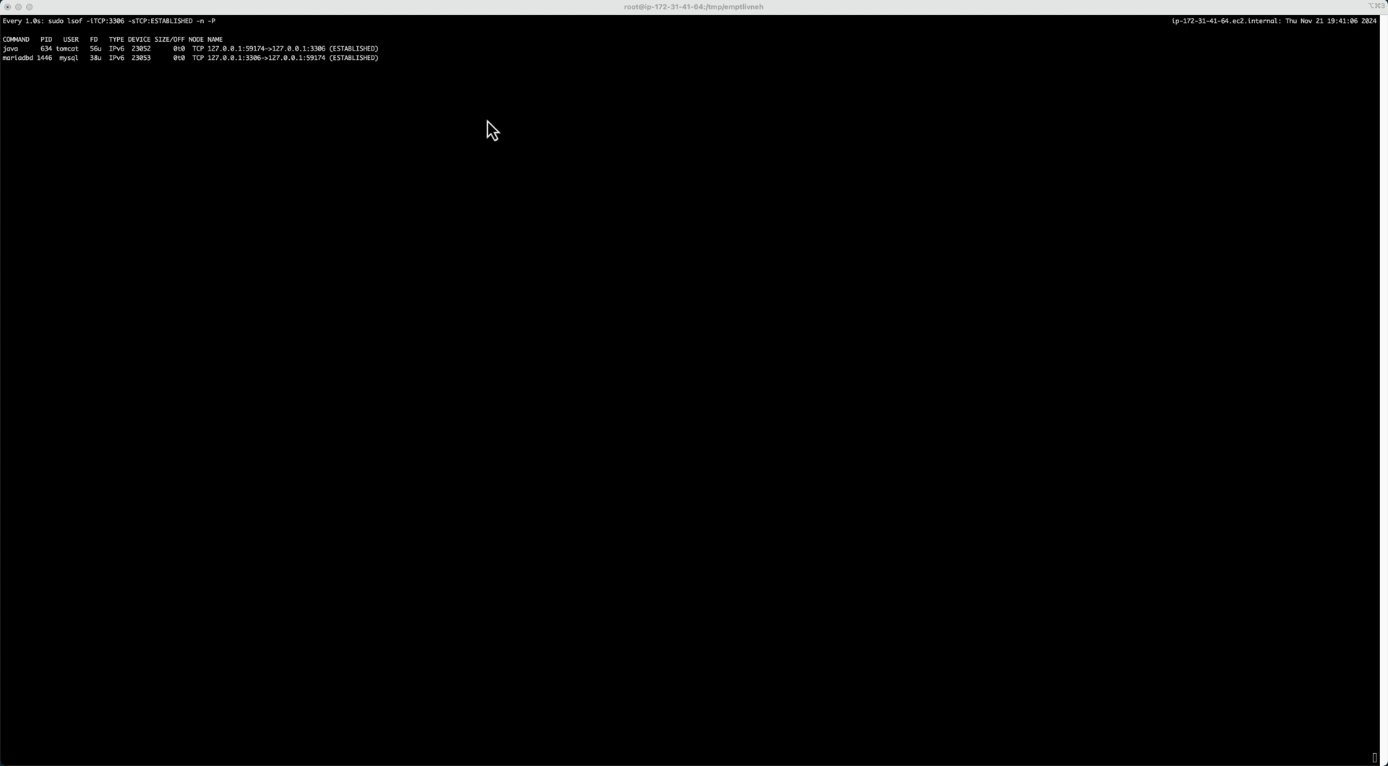
# Step: After checking java and mariadbd's established 3306 connections, go back to the Test App map
pyautogui.press('super+Tab')
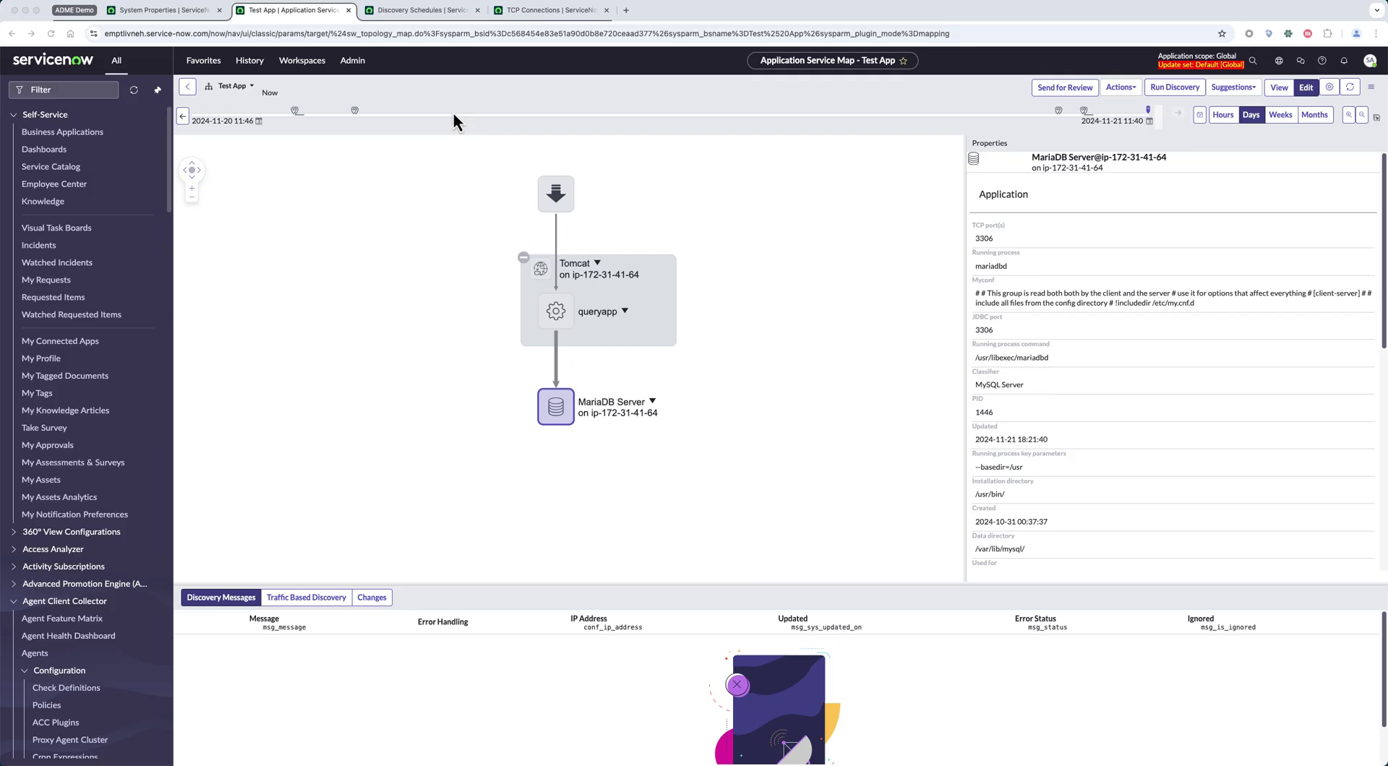
# Step: Change the glide.discovery.enable_adme system property value from false to true
pyautogui.click(184, 15)
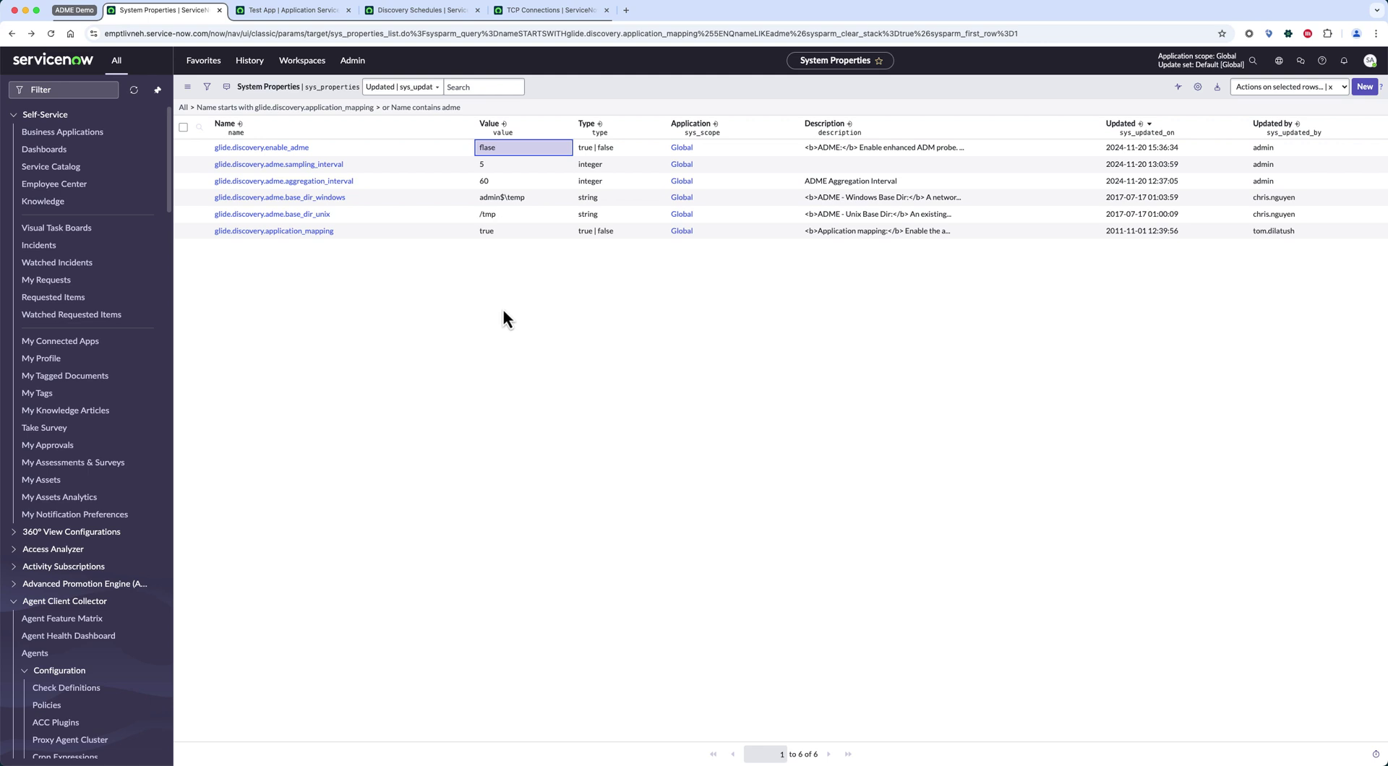
pyautogui.doubleClick(501, 149)
pyautogui.write('true')
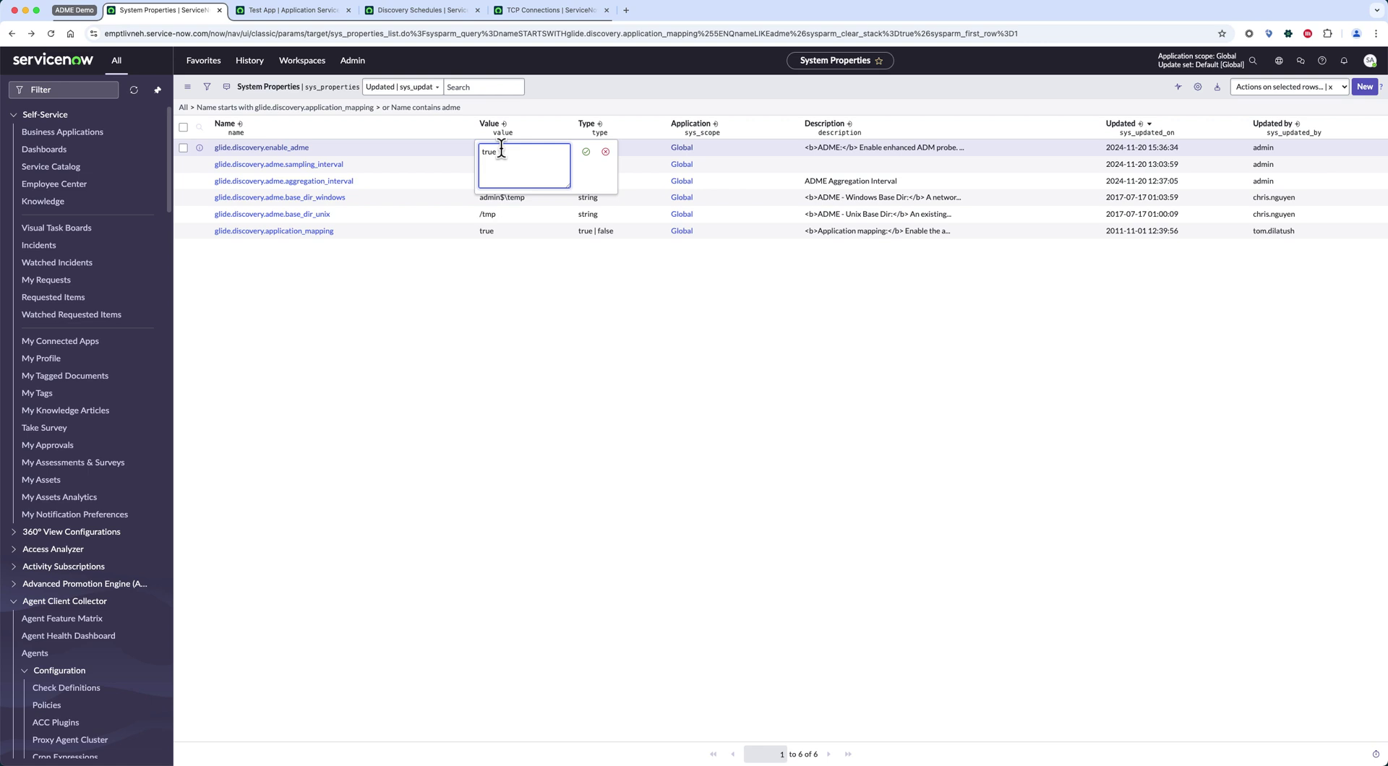
pyautogui.press('Return')
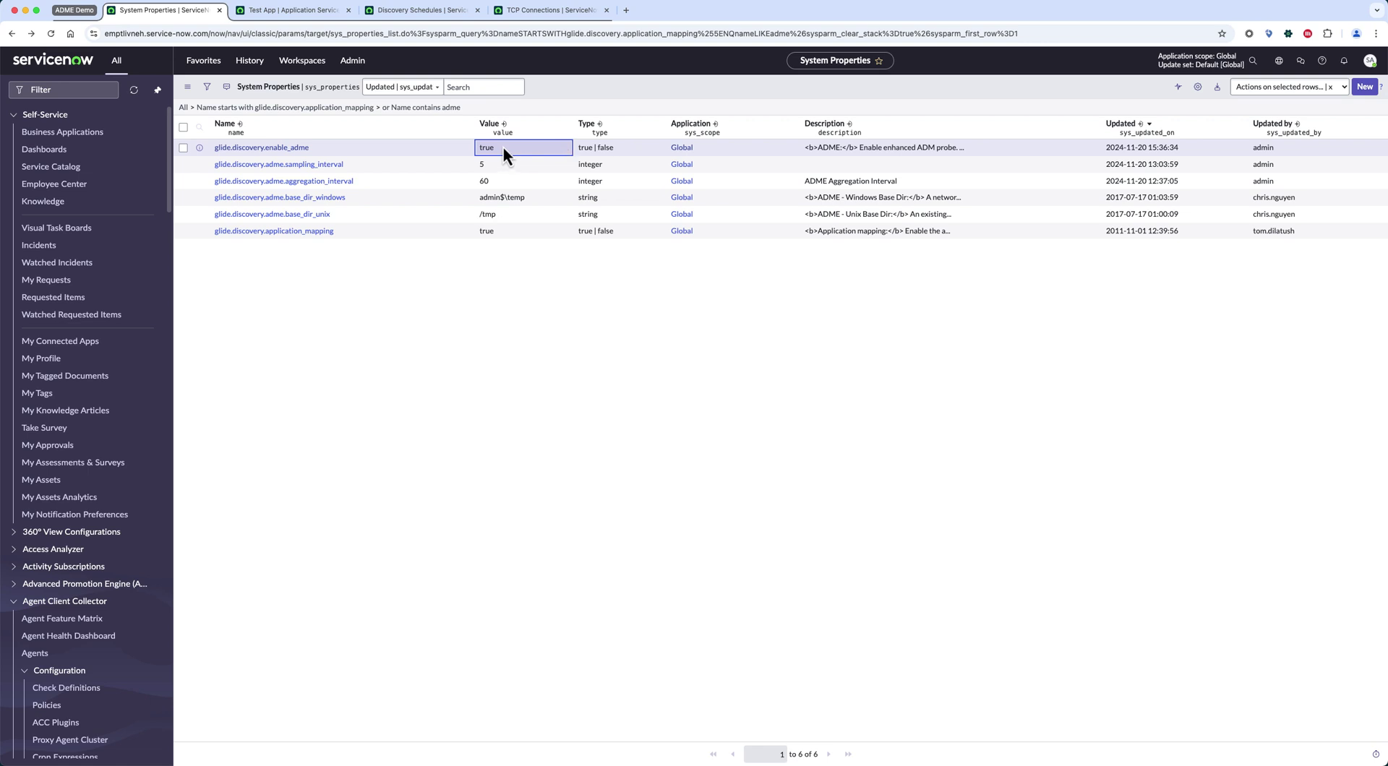
# Step: Launch a Quick Discovery from Discovery Schedules, producing status record DIS0011478
pyautogui.click(416, 13)
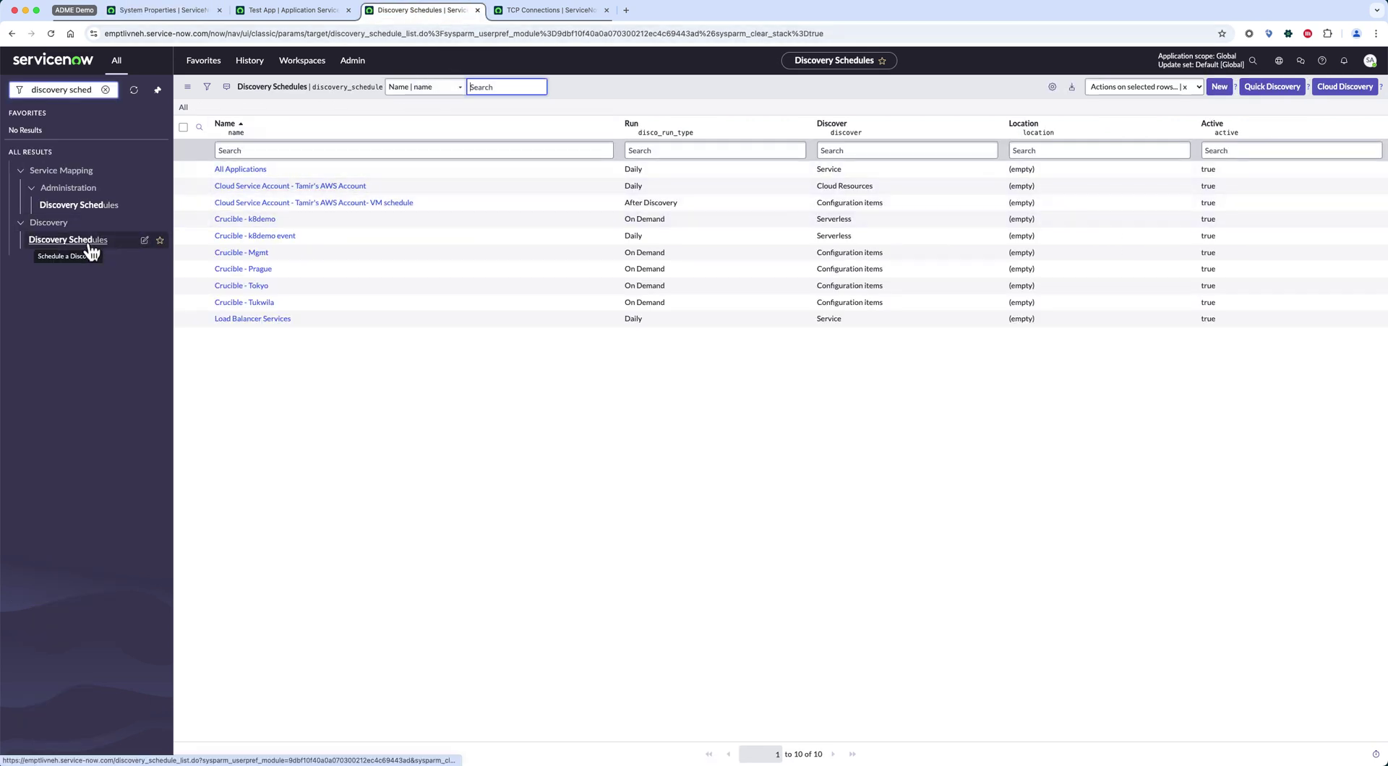
pyautogui.click(1273, 88)
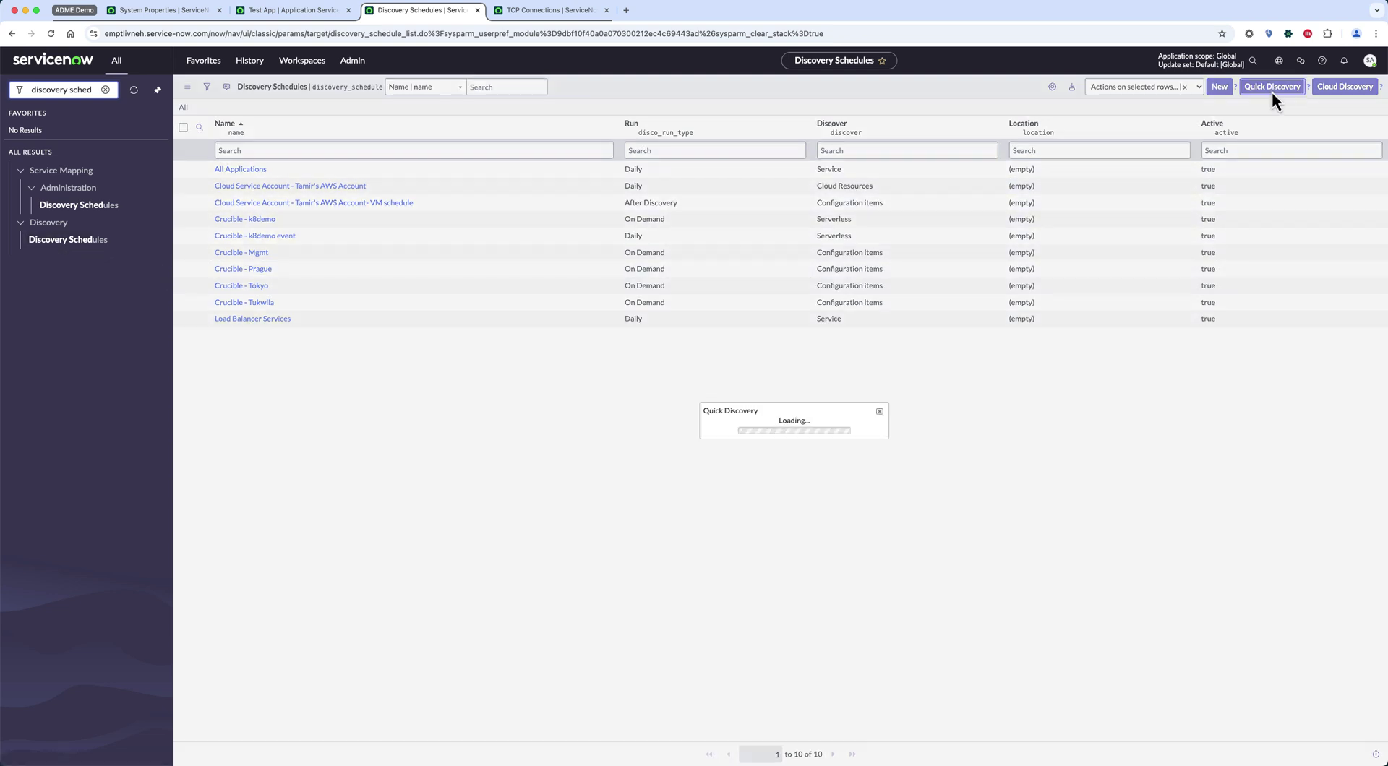
pyautogui.click(828, 448)
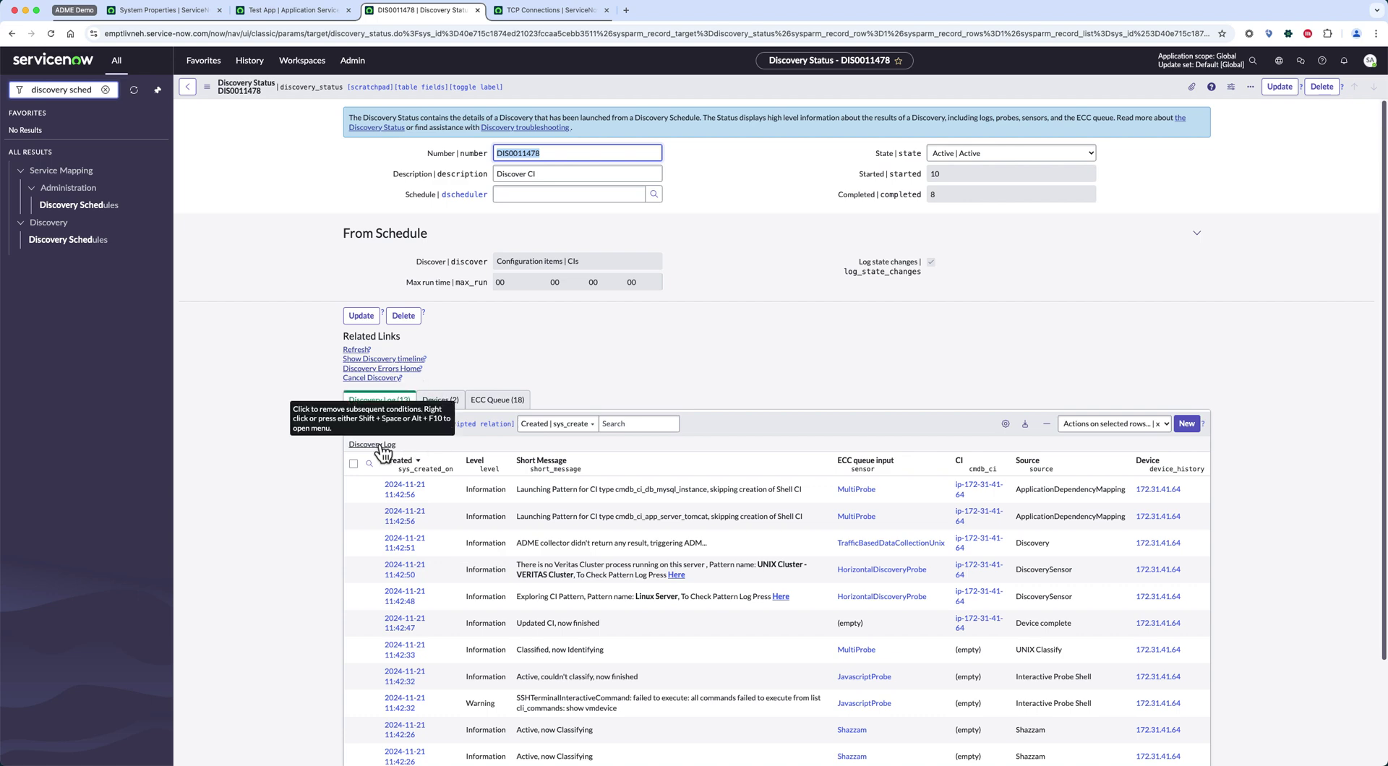
# Step: Refresh DIS0011478's ECC Queue entries, then view the port 3306 TCP Connections list
pyautogui.click(494, 399)
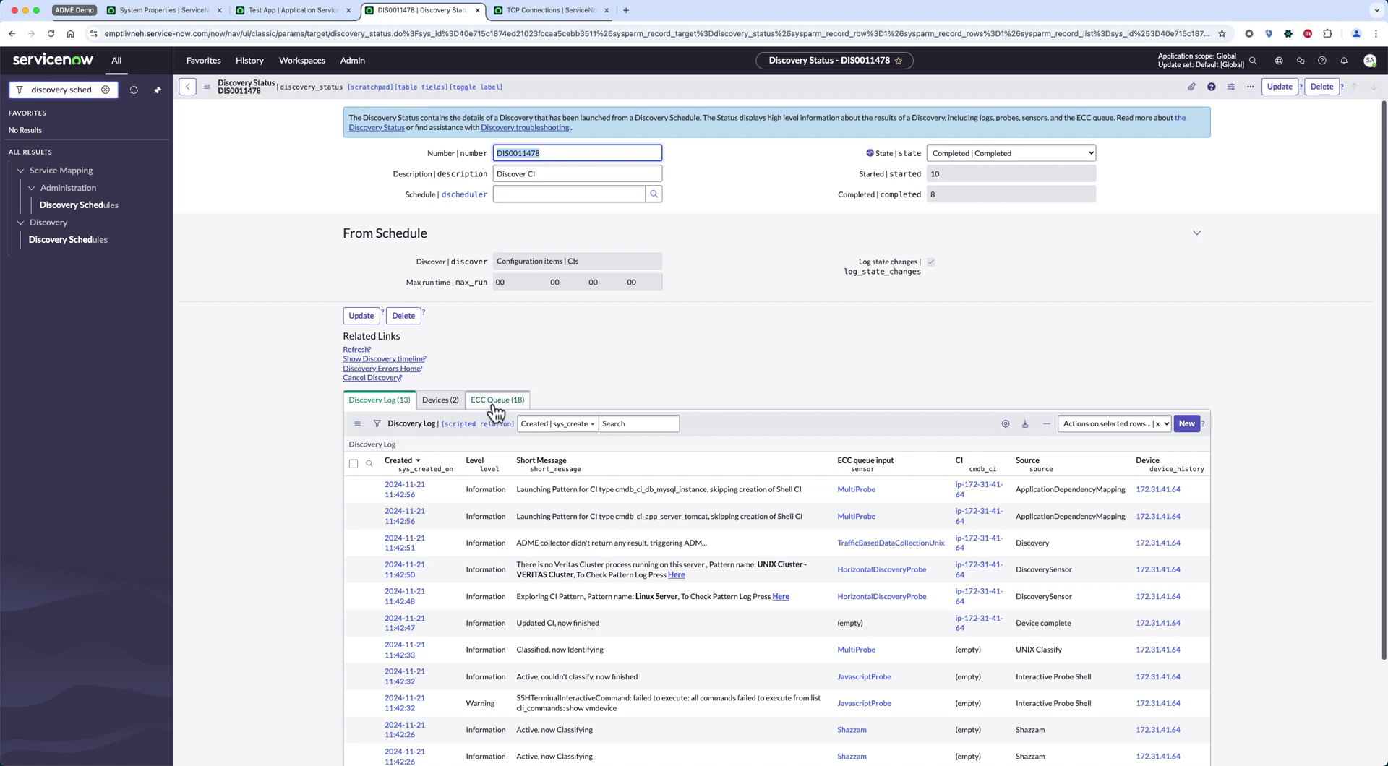
pyautogui.click(362, 444)
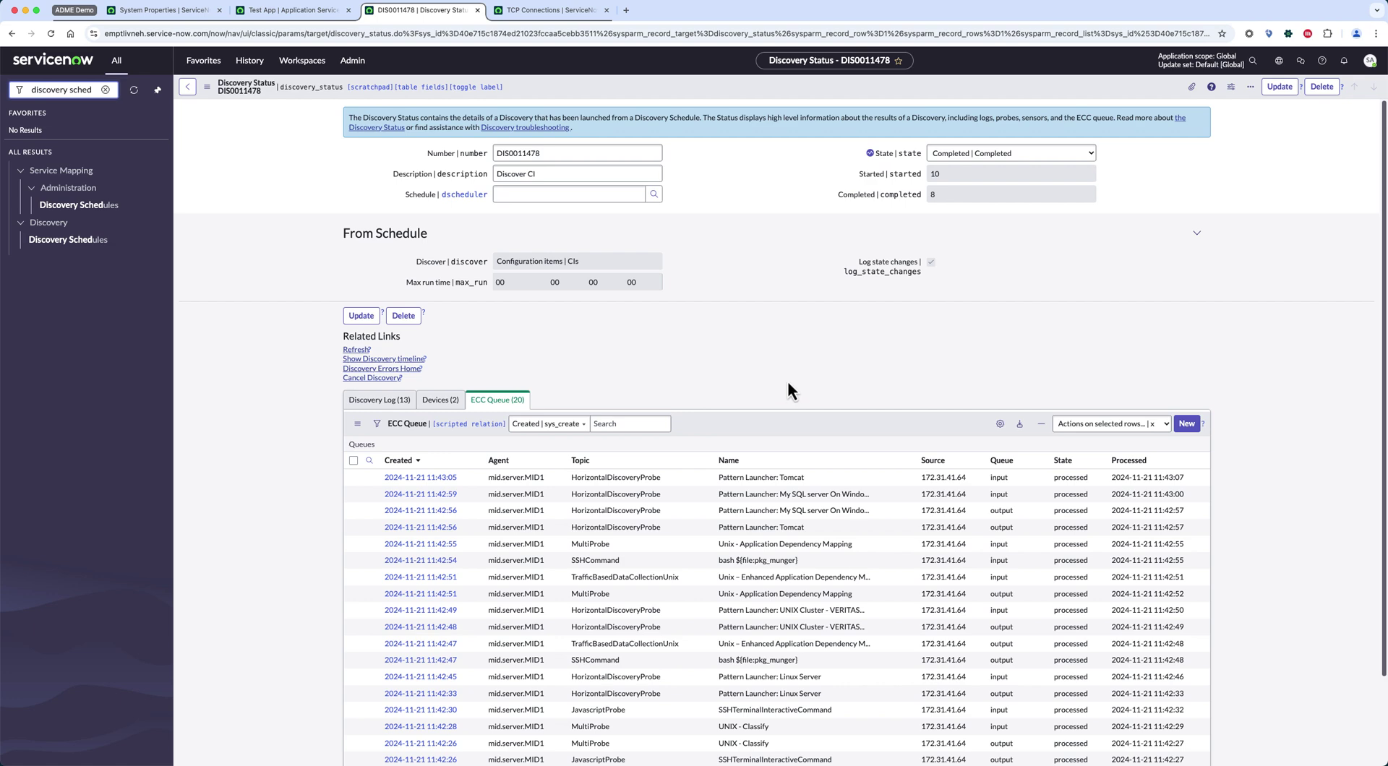
pyautogui.click(553, 12)
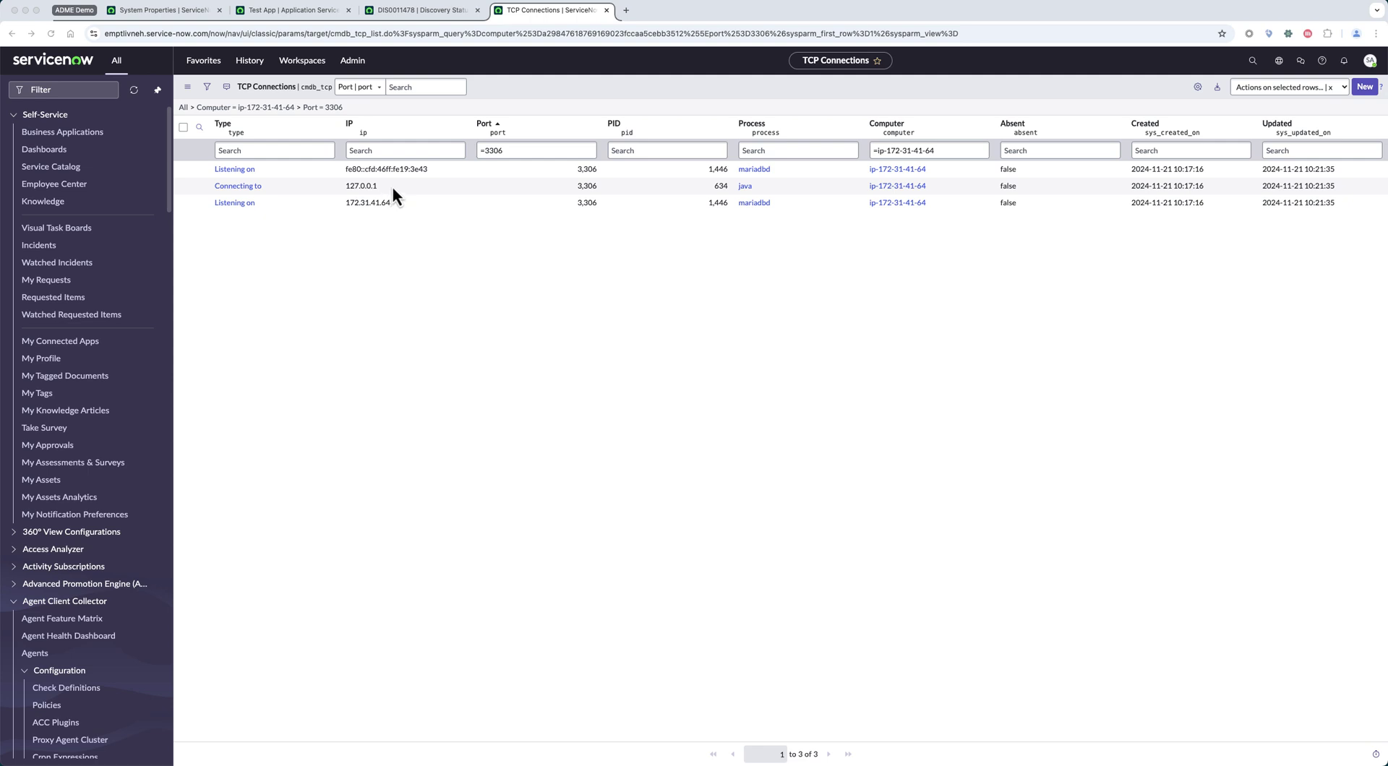
# Step: Start another Quick Discovery of the host and reload the port 3306 TCP connections
pyautogui.click(414, 16)
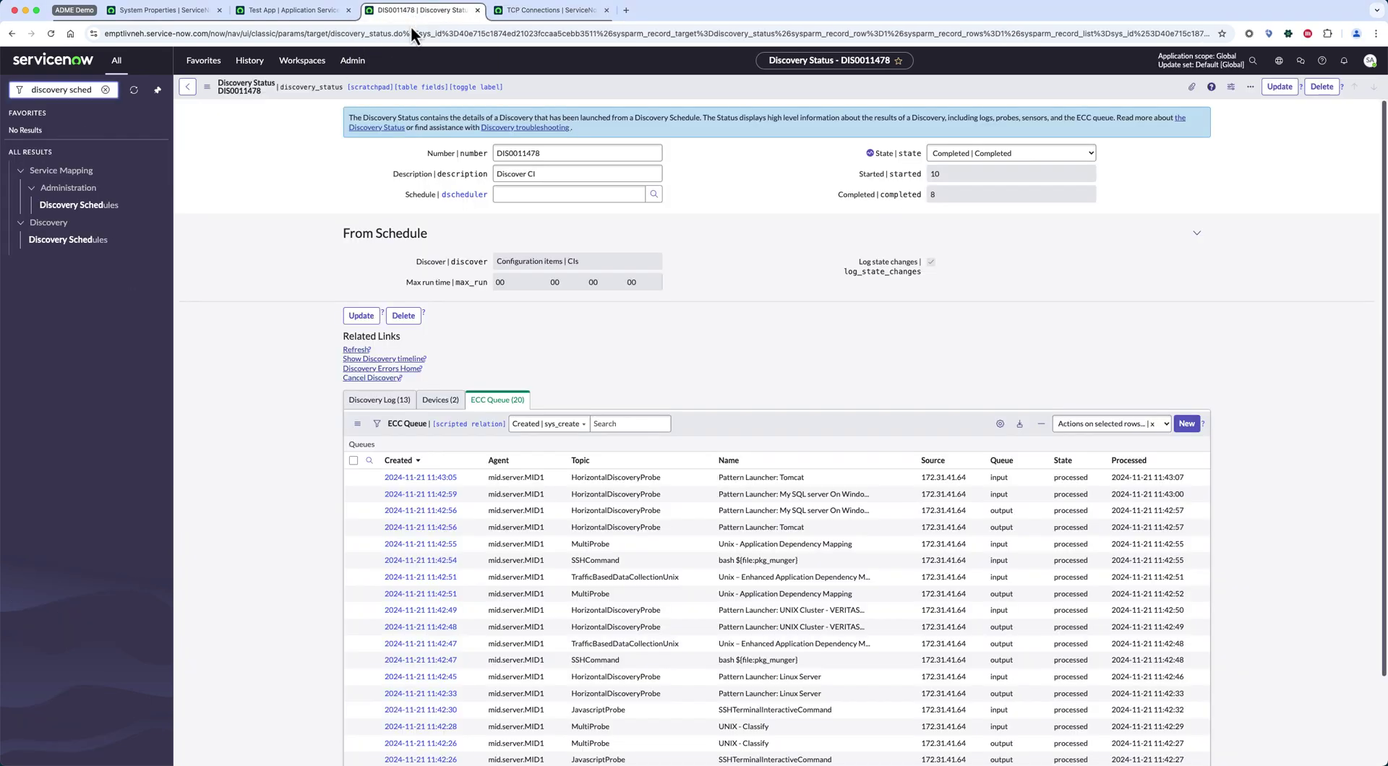
pyautogui.click(97, 245)
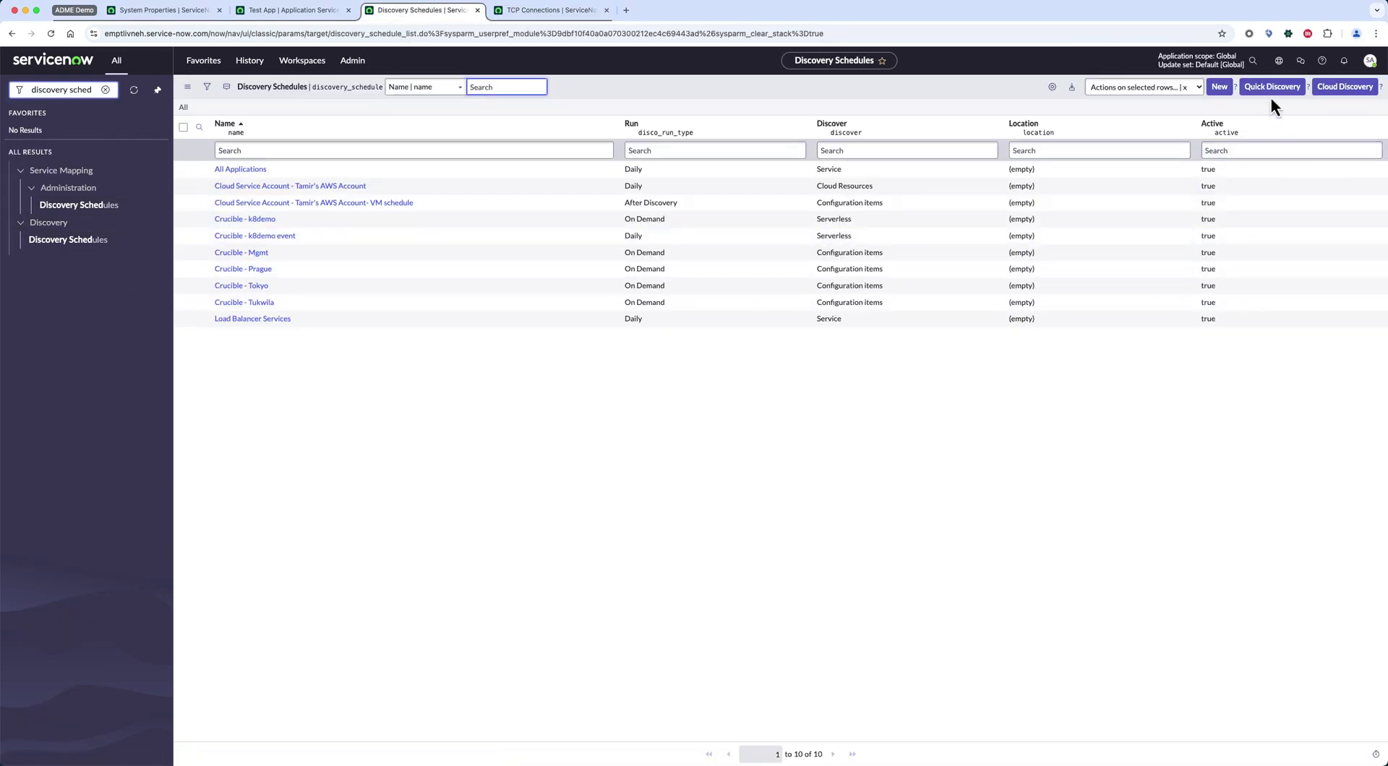
pyautogui.click(1271, 91)
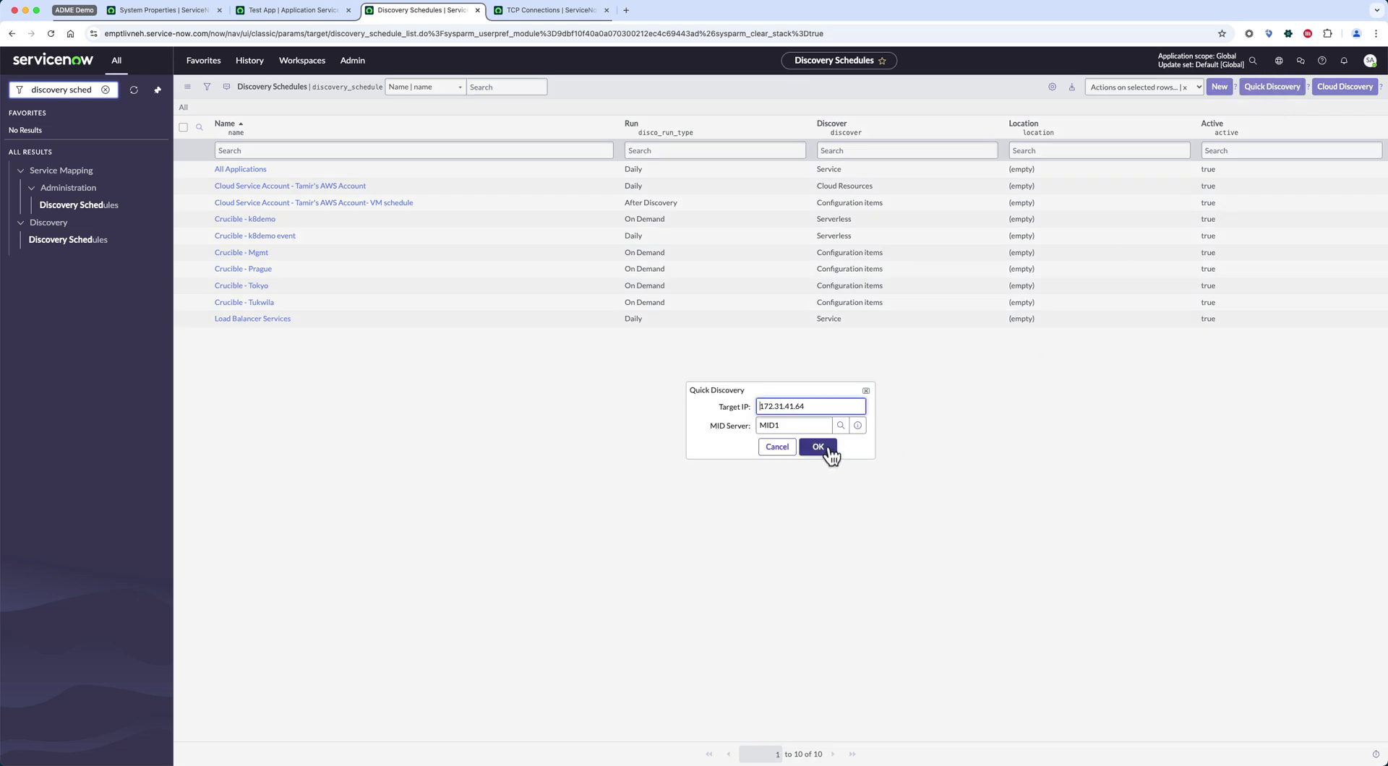
pyautogui.click(542, 12)
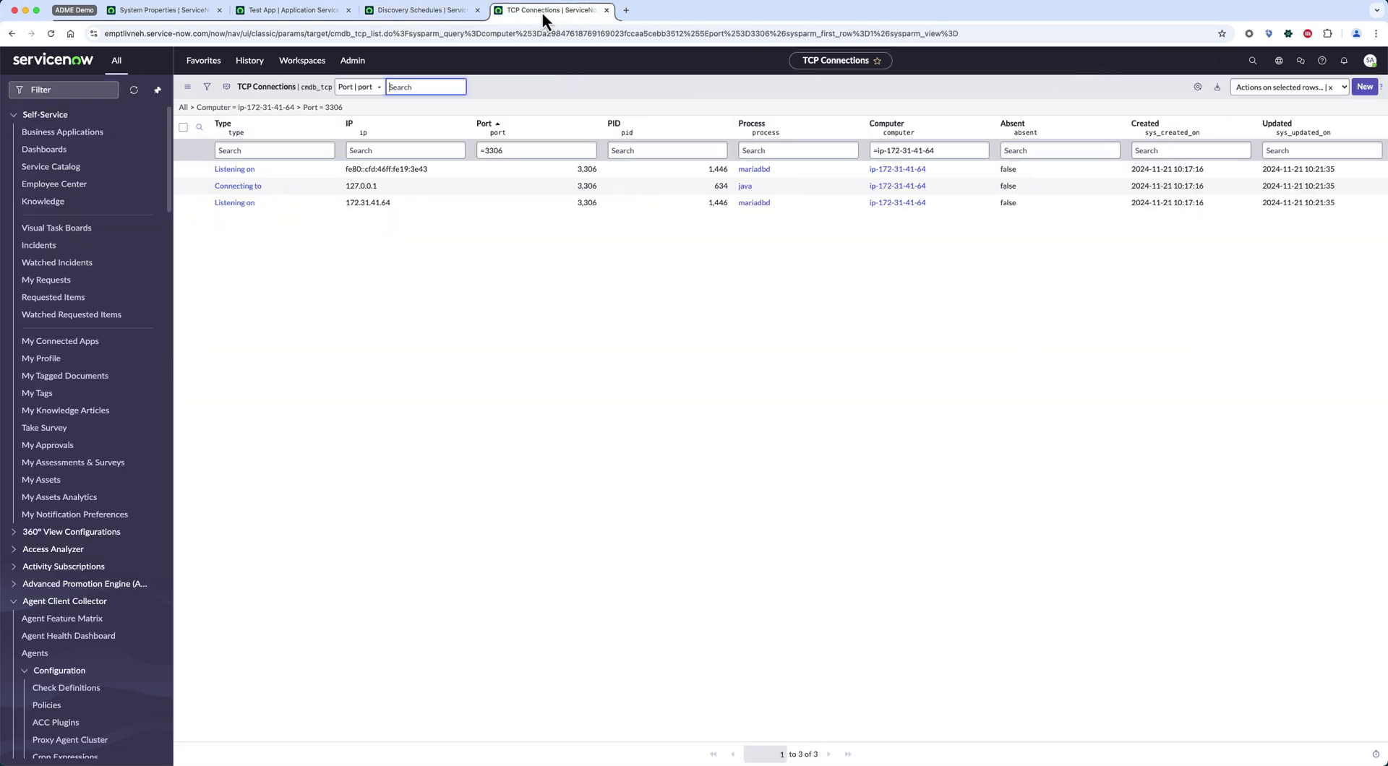
pyautogui.click(335, 108)
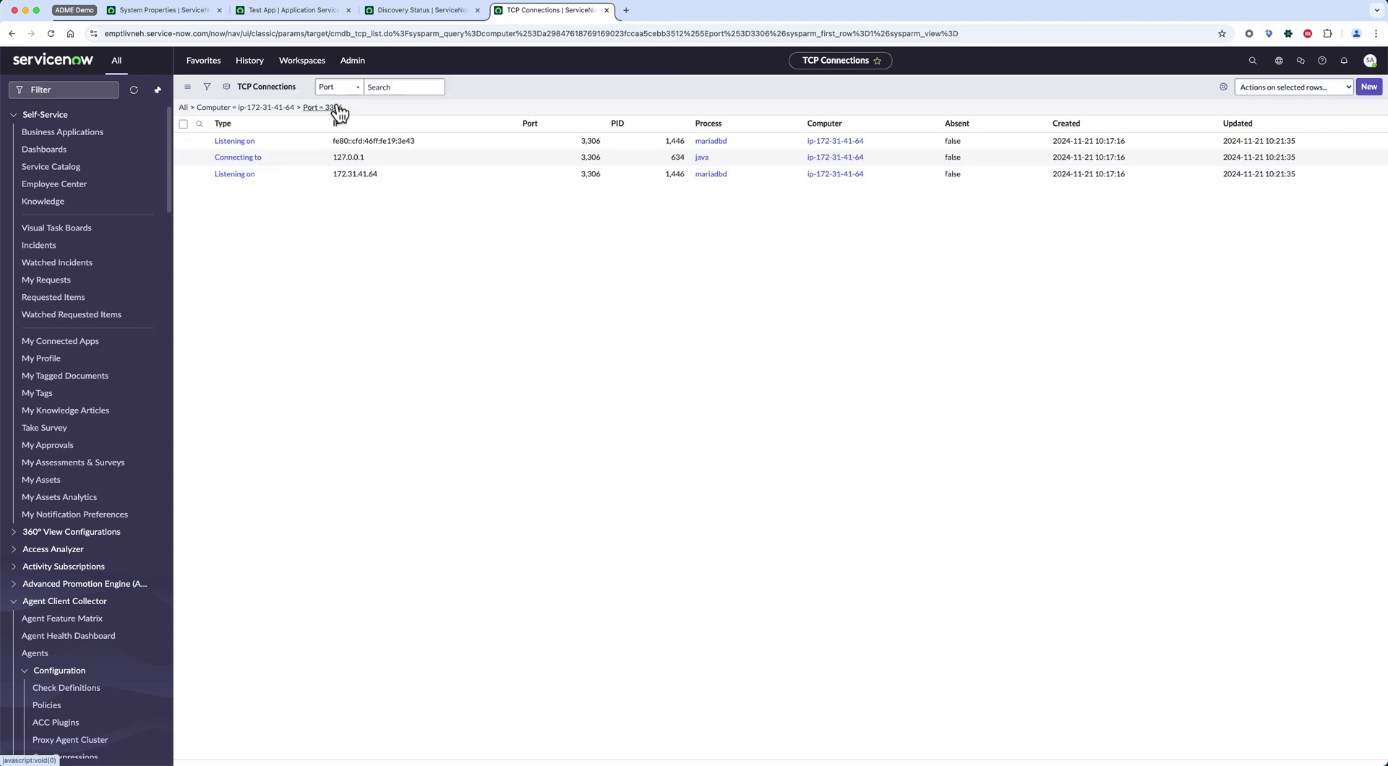
# Step: Open DIS0011479 and refresh its ECC Queue until it shows Completed with 18 entries
pyautogui.click(422, 15)
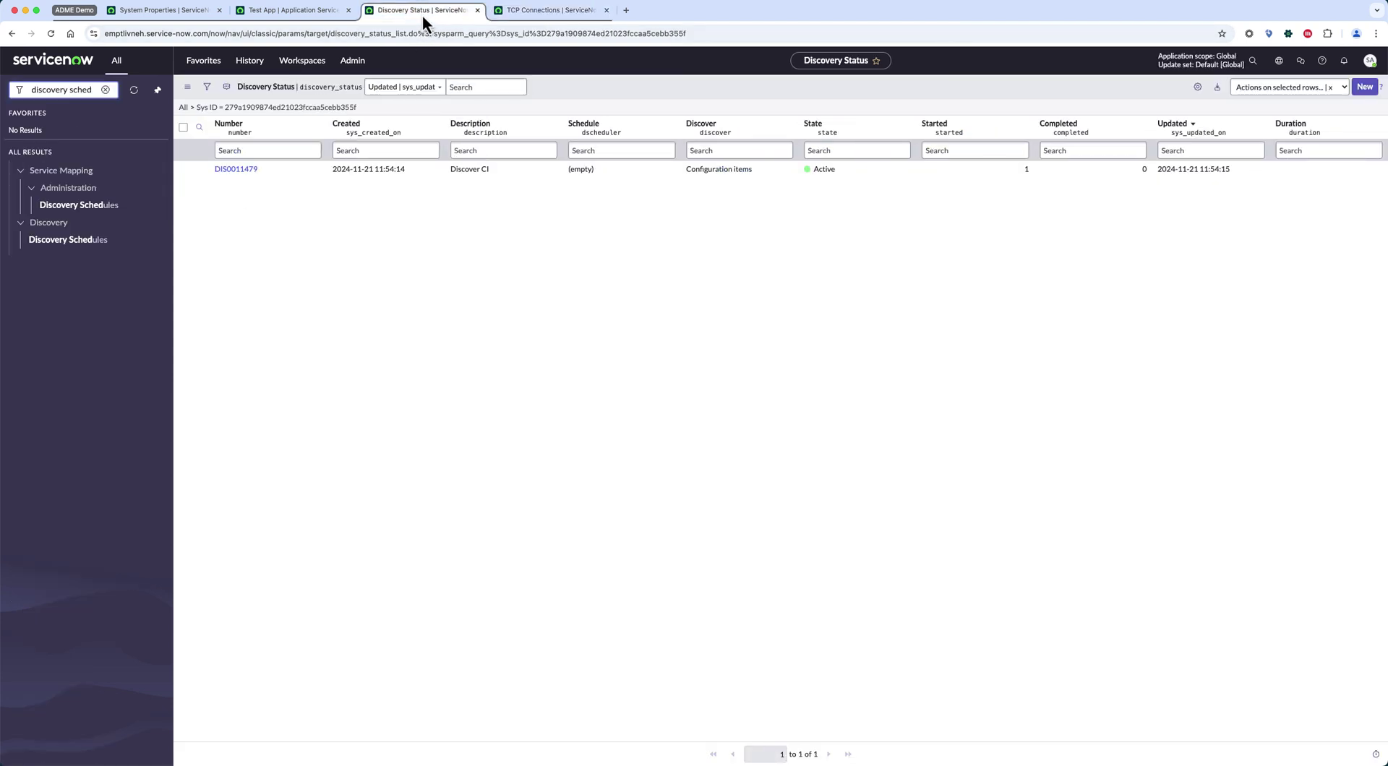
pyautogui.click(237, 172)
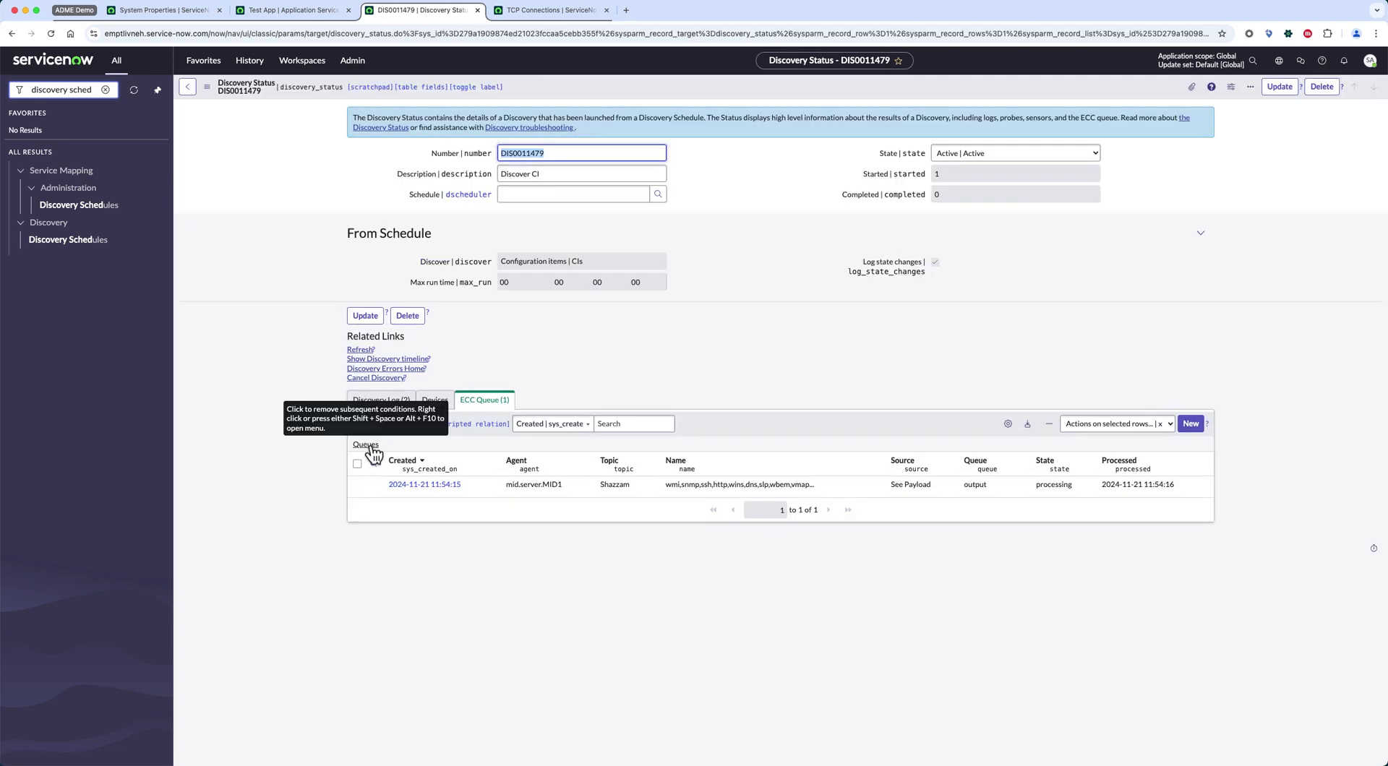
pyautogui.click(372, 447)
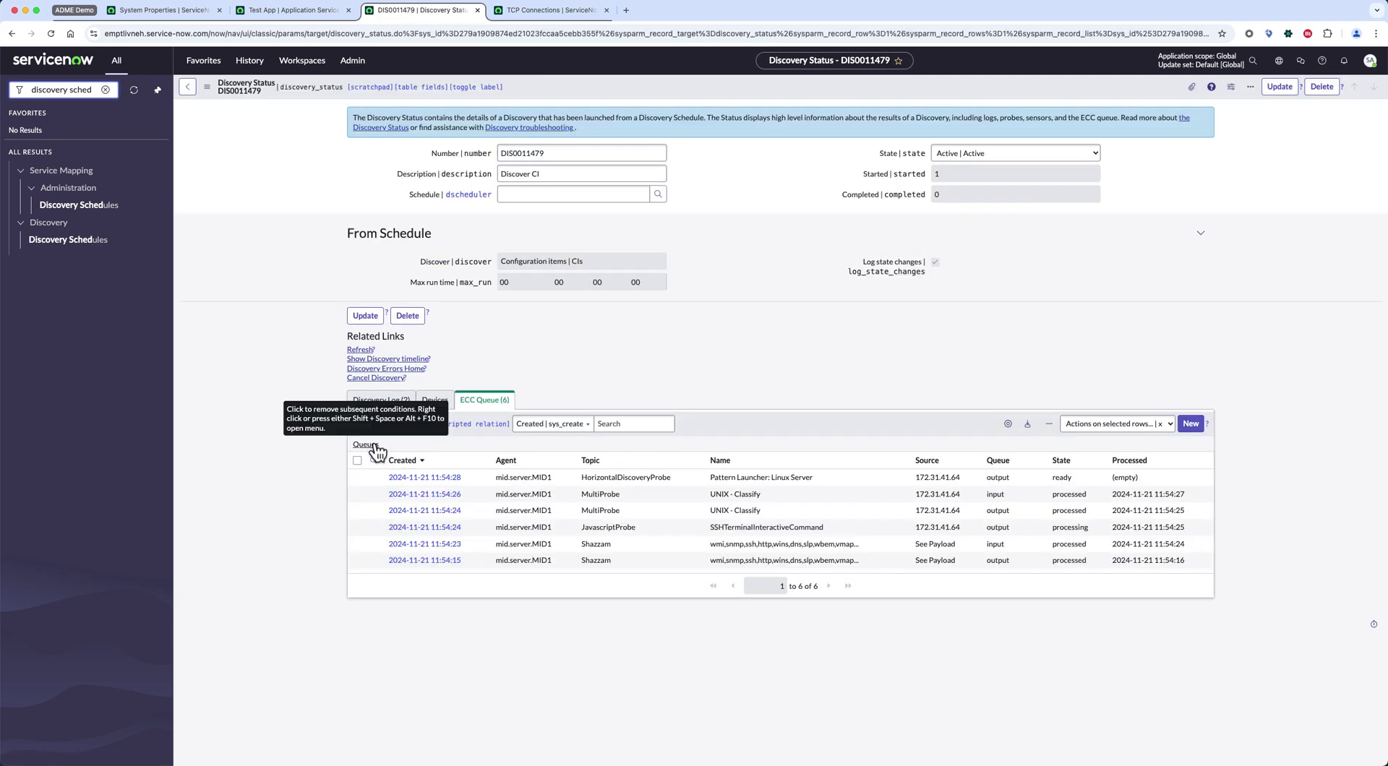
pyautogui.click(376, 447)
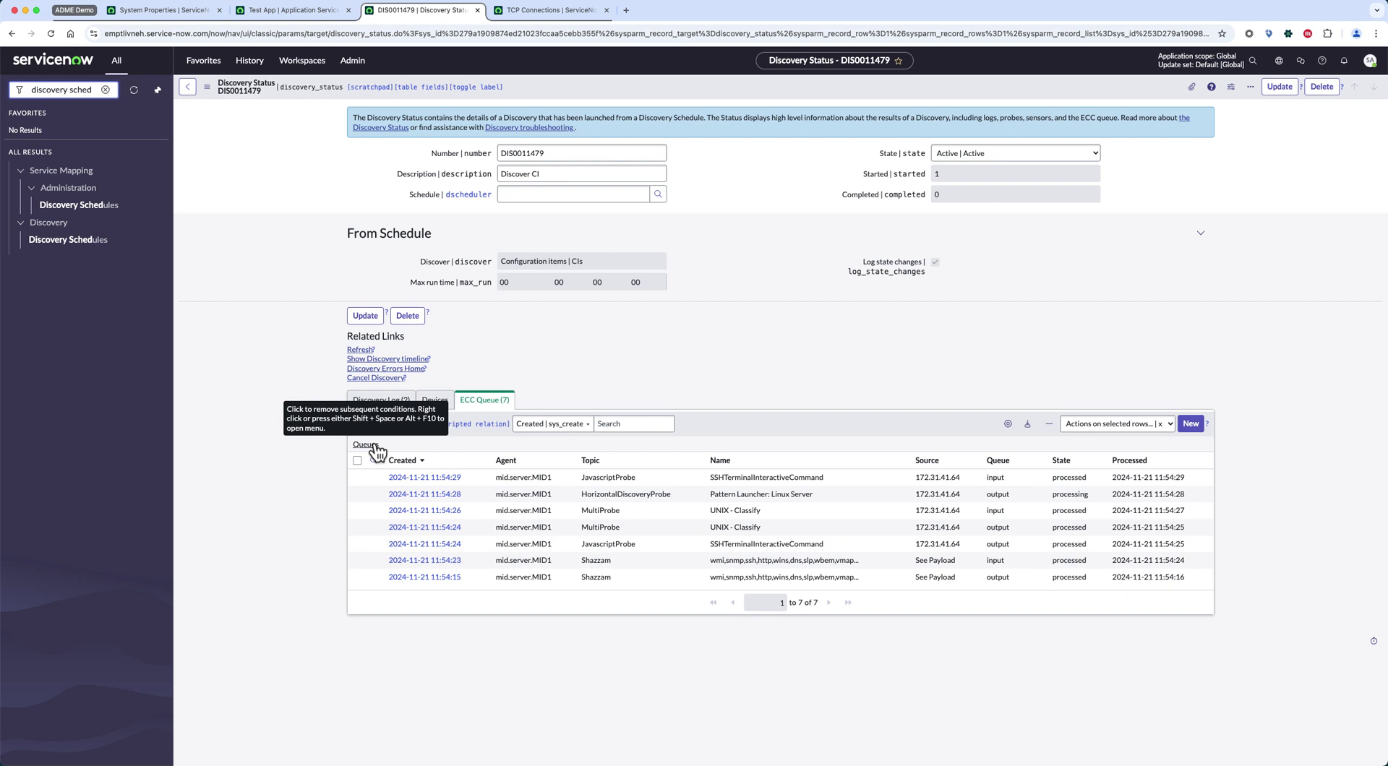
pyautogui.click(375, 447)
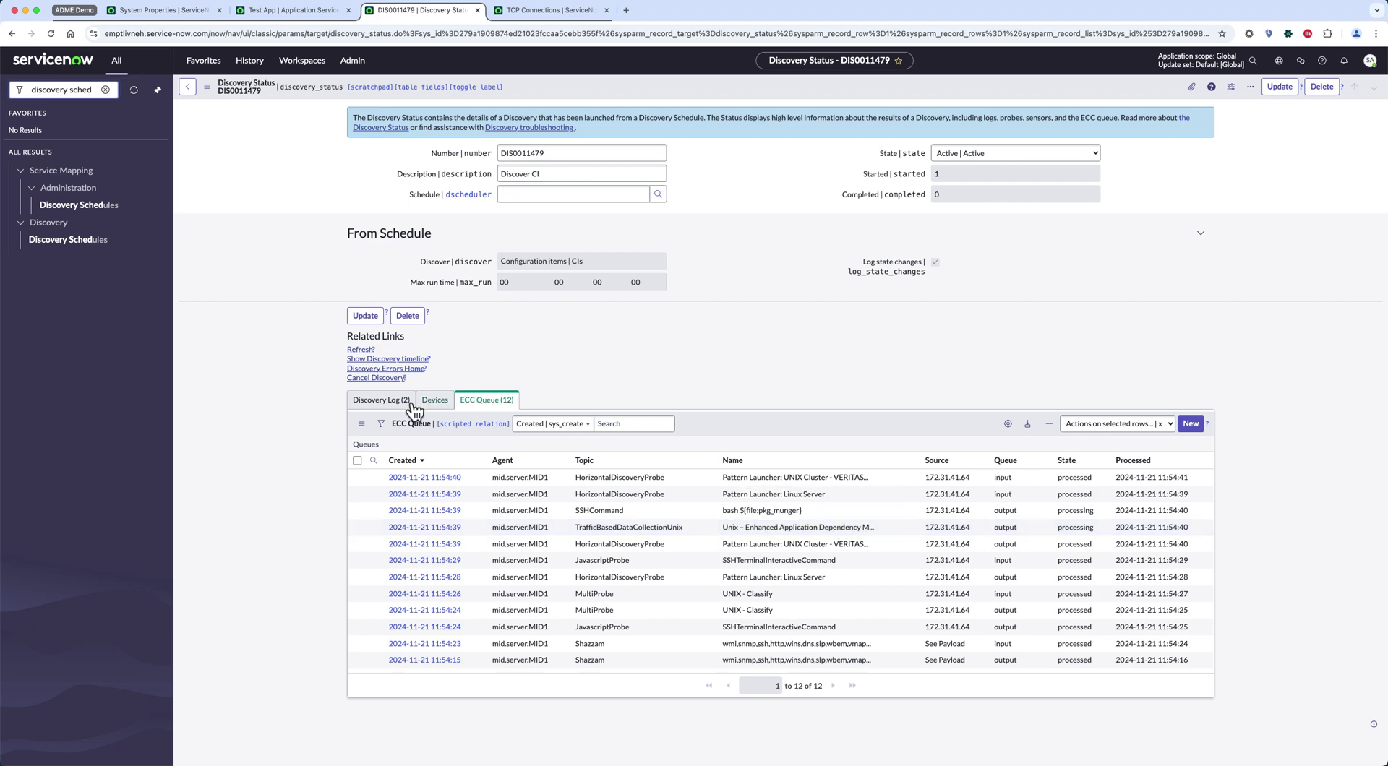
pyautogui.click(370, 446)
pyautogui.click(370, 445)
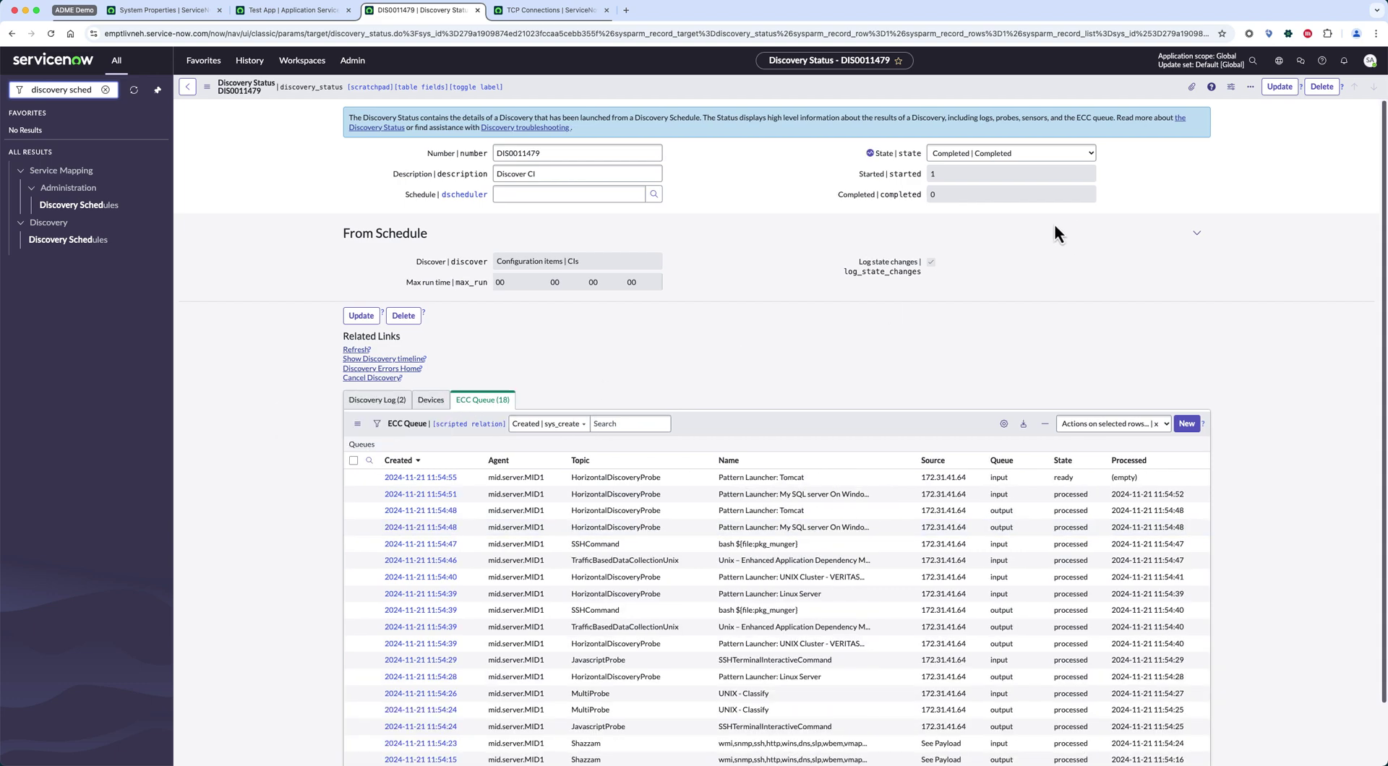
# Step: Reload the Port = 3306 TCP Connections list to reveal java connecting to 172.31.23.51
pyautogui.click(541, 13)
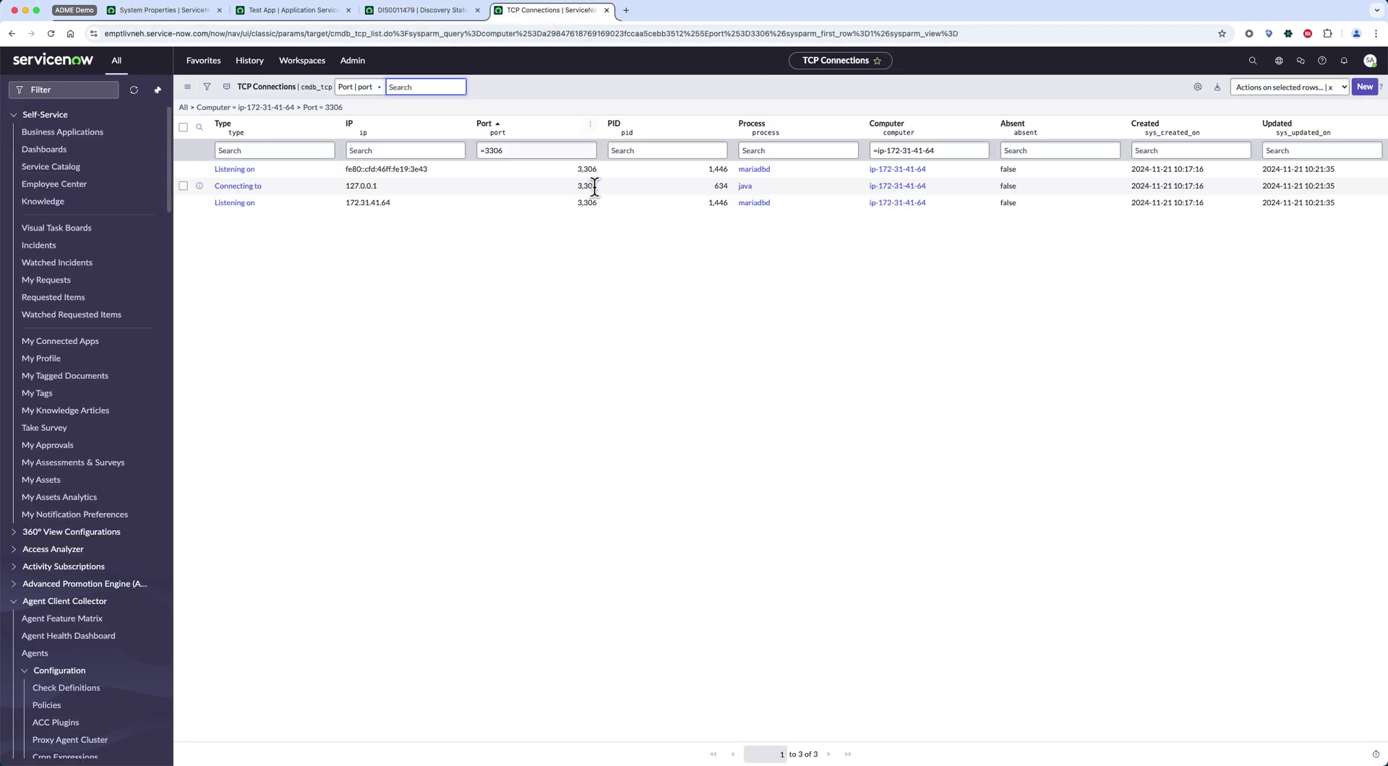
pyautogui.click(340, 108)
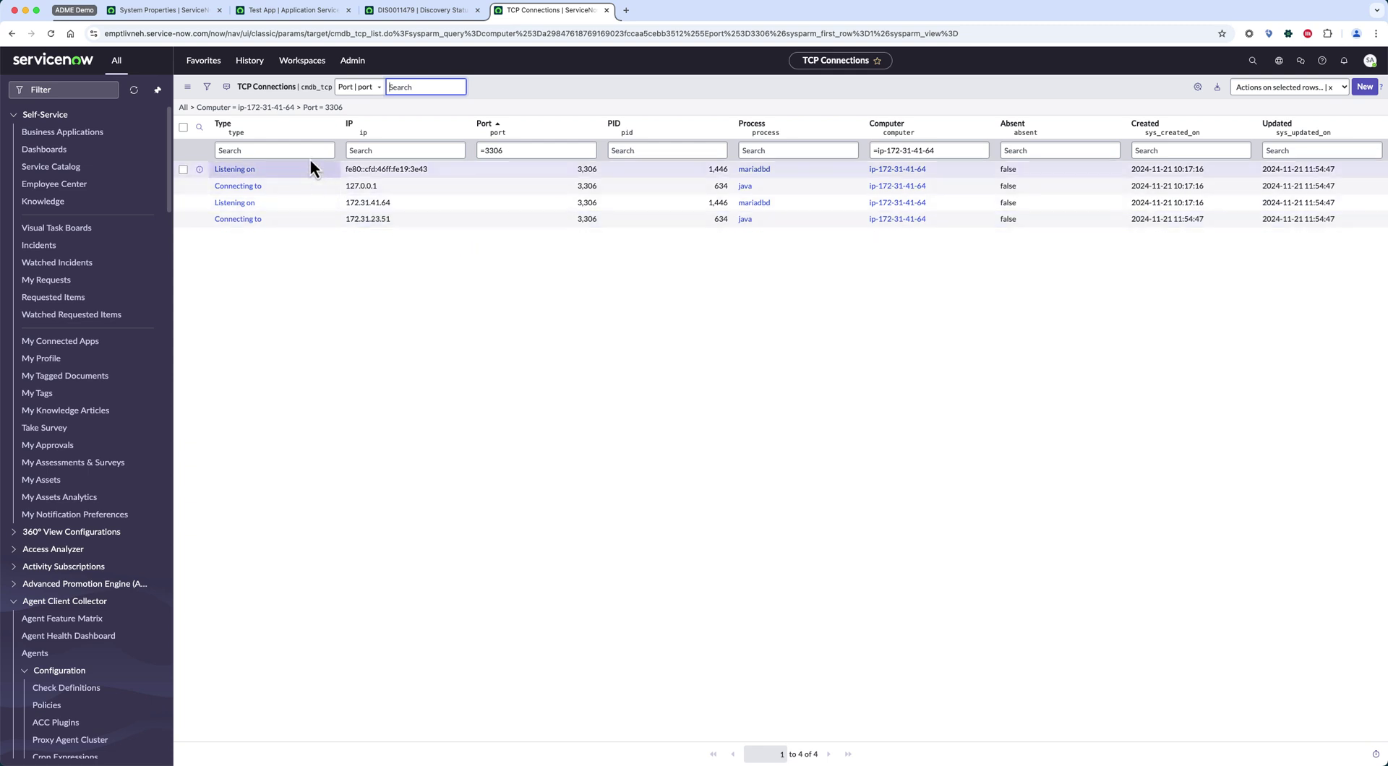
# Step: Run discovery on the Test App map and select queryapp once Discovery Done appears
pyautogui.click(300, 11)
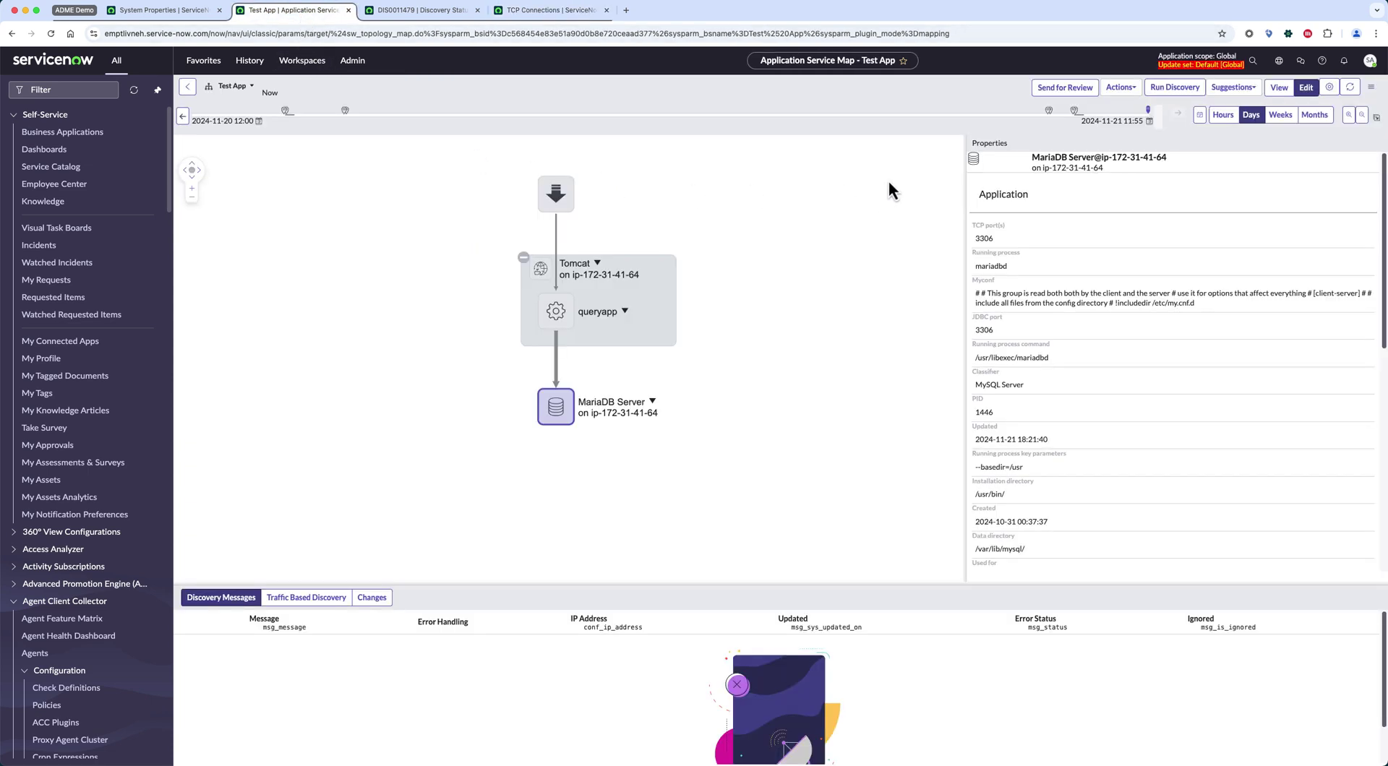
pyautogui.click(1176, 90)
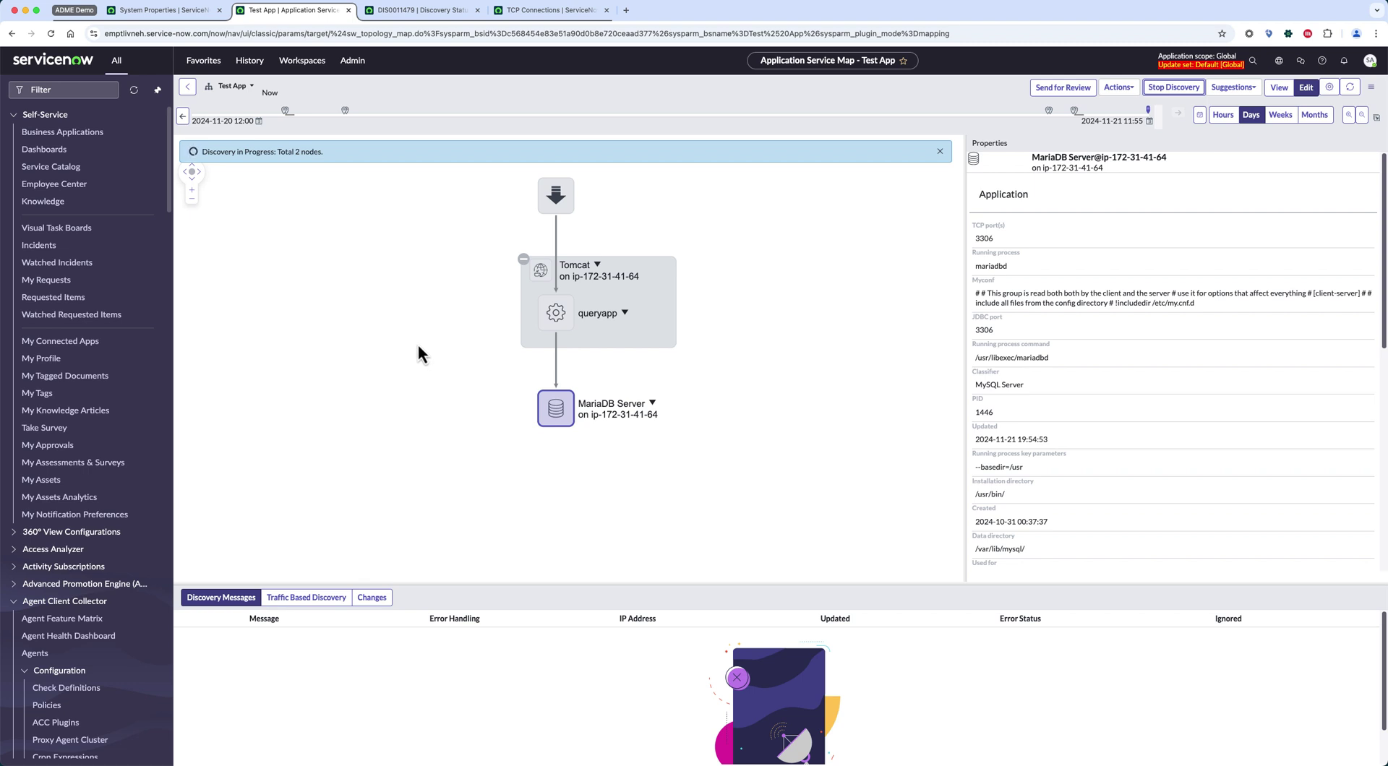
pyautogui.click(560, 322)
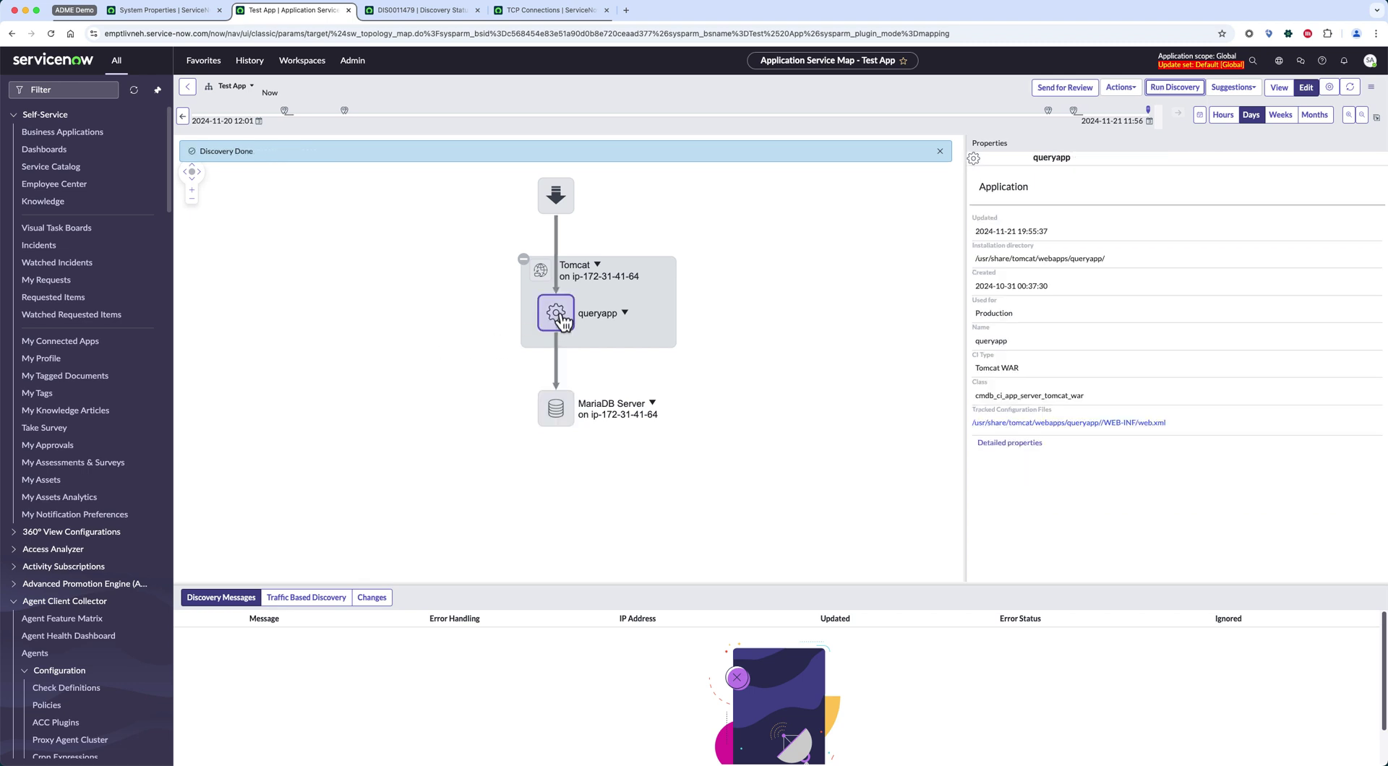
# Step: Add the suggested 172.31.23.51 MySQL Instance connection to queryapp from its connection suggestions
pyautogui.rightClick(560, 318)
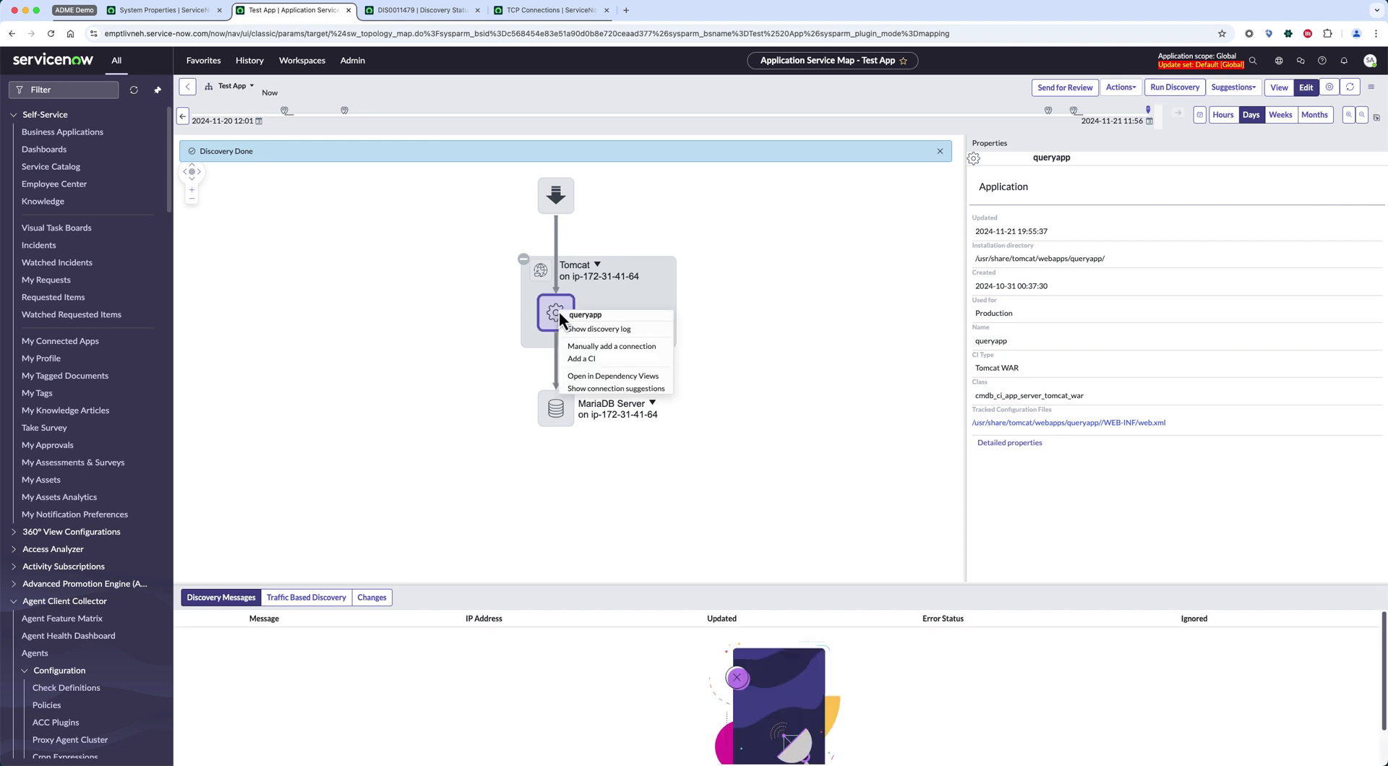
pyautogui.click(610, 390)
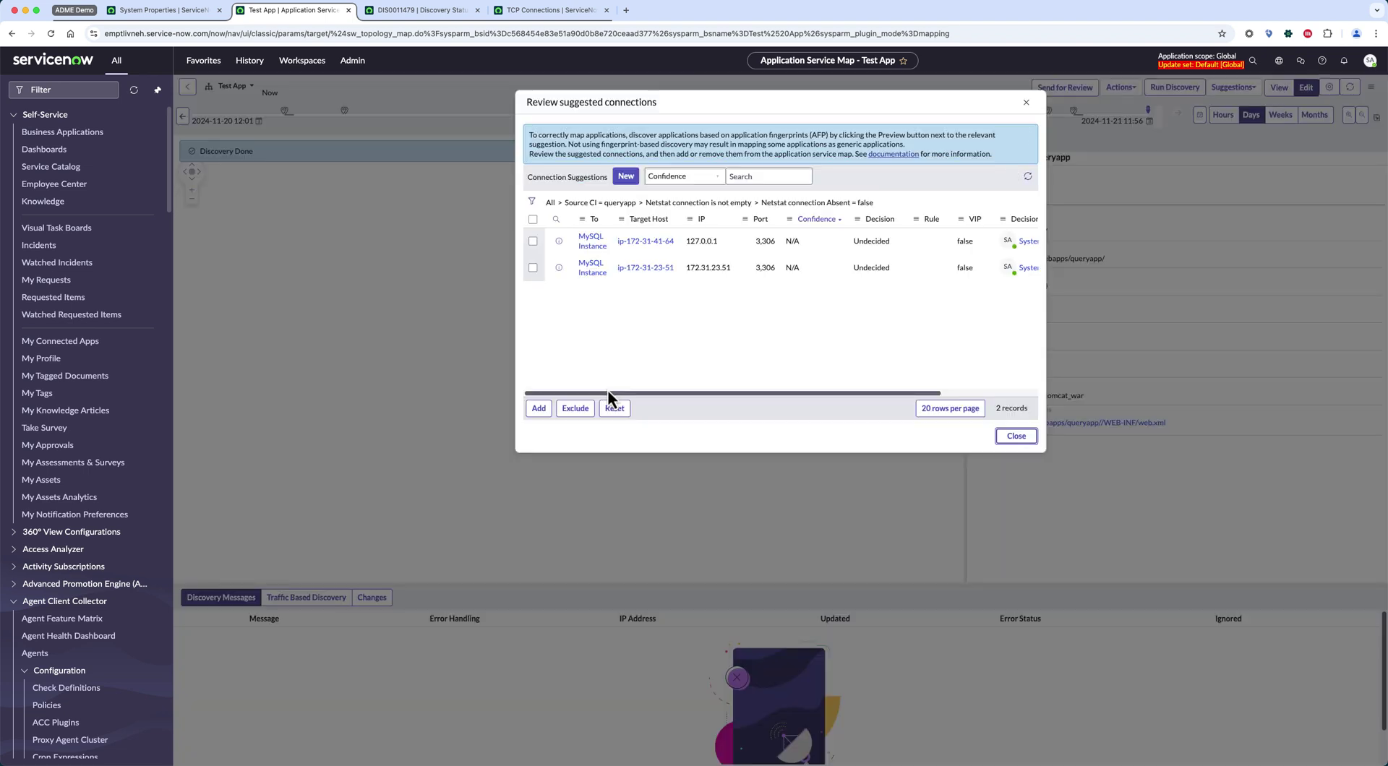
pyautogui.click(533, 269)
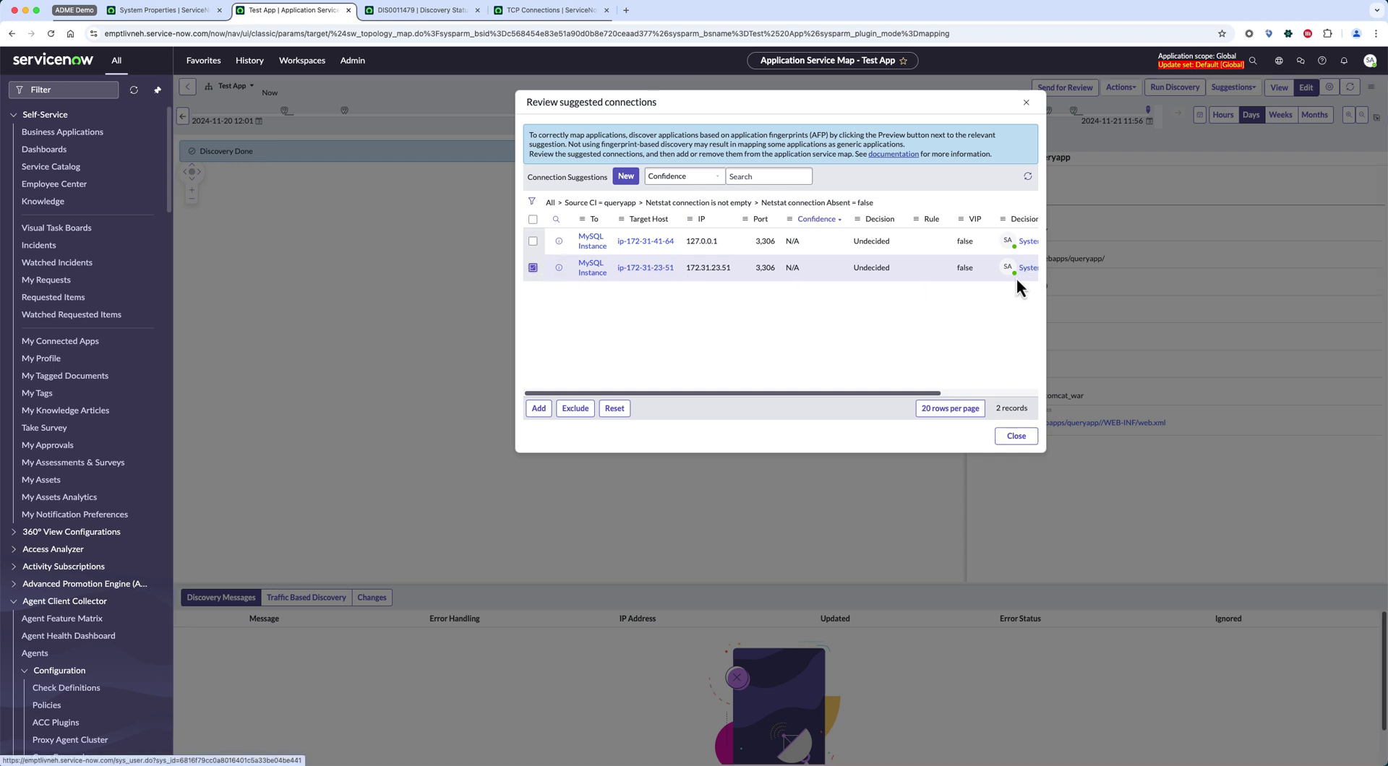
pyautogui.click(547, 410)
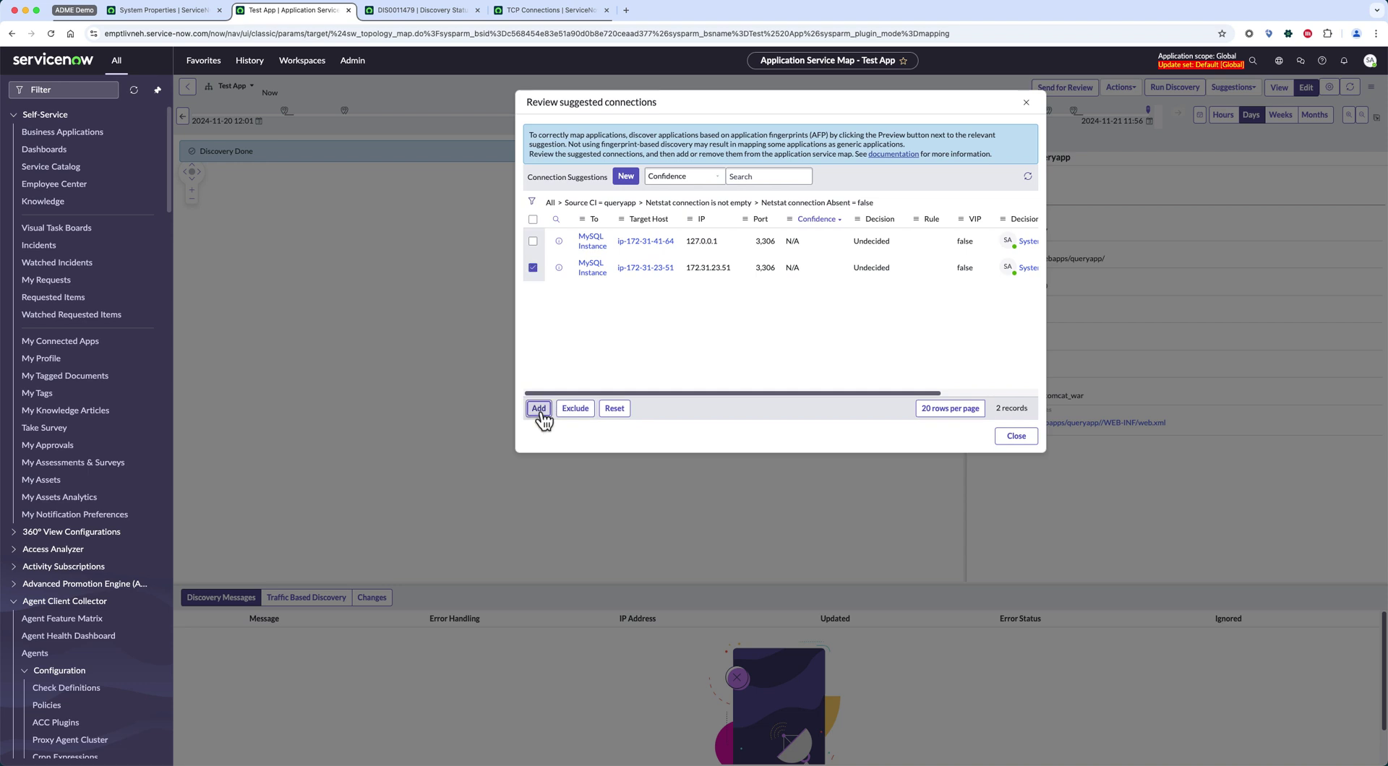
pyautogui.click(1014, 437)
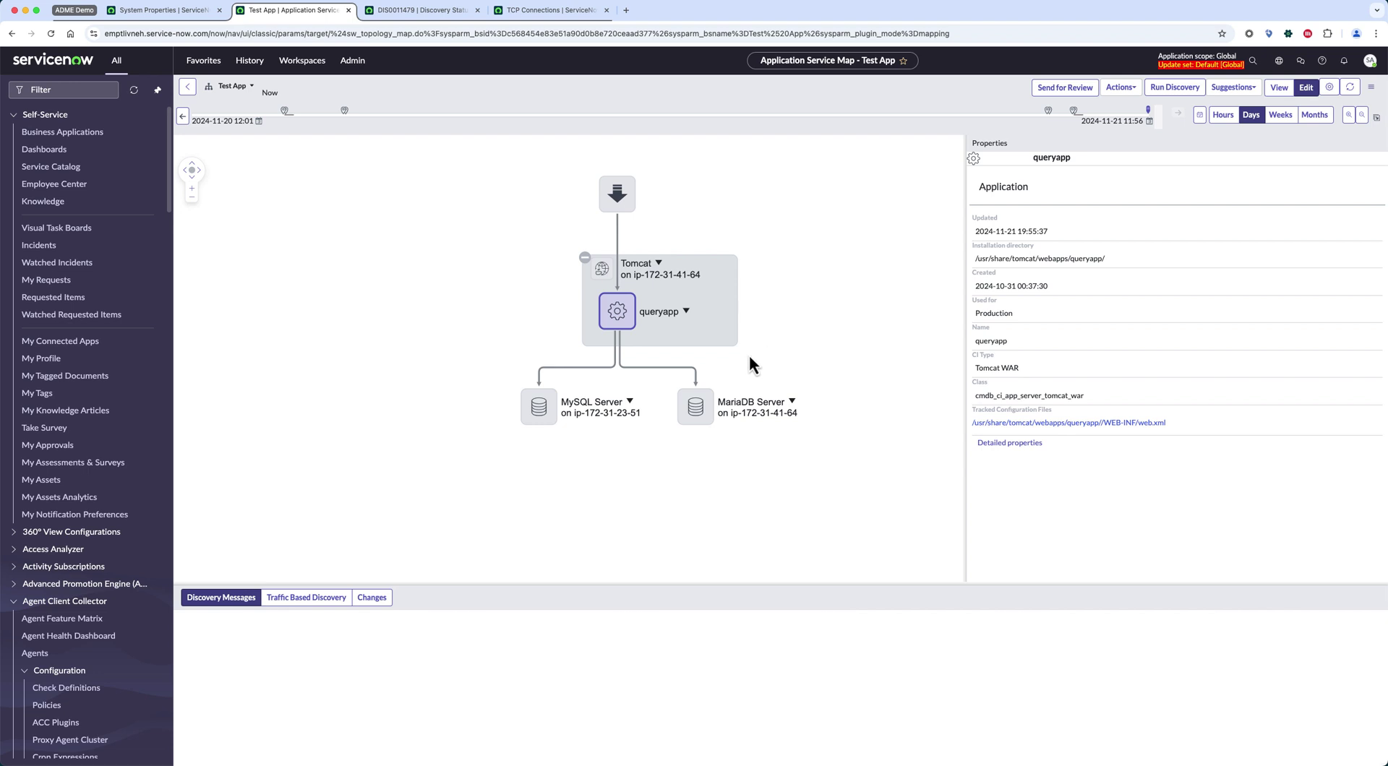
pyautogui.click(601, 385)
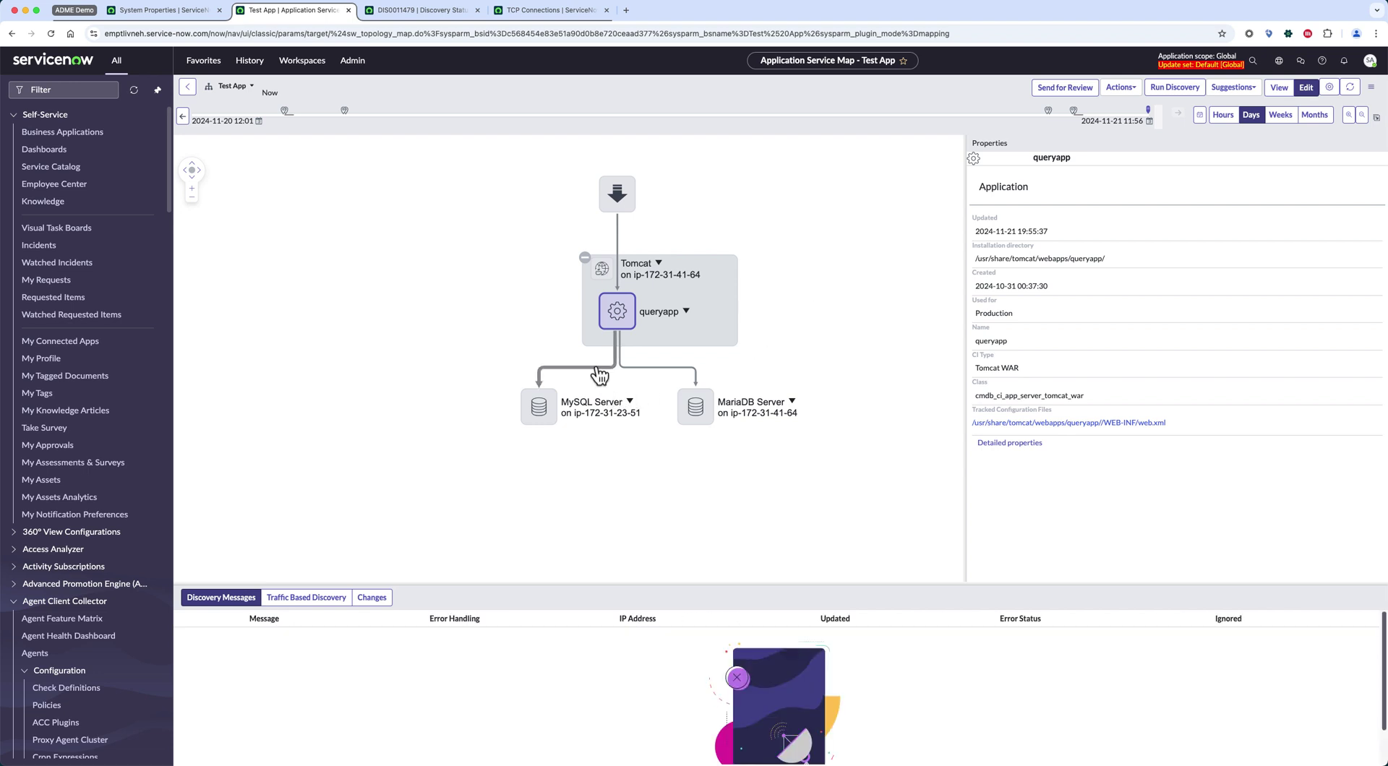
pyautogui.moveTo(644, 477); pyautogui.dragTo(593, 485)
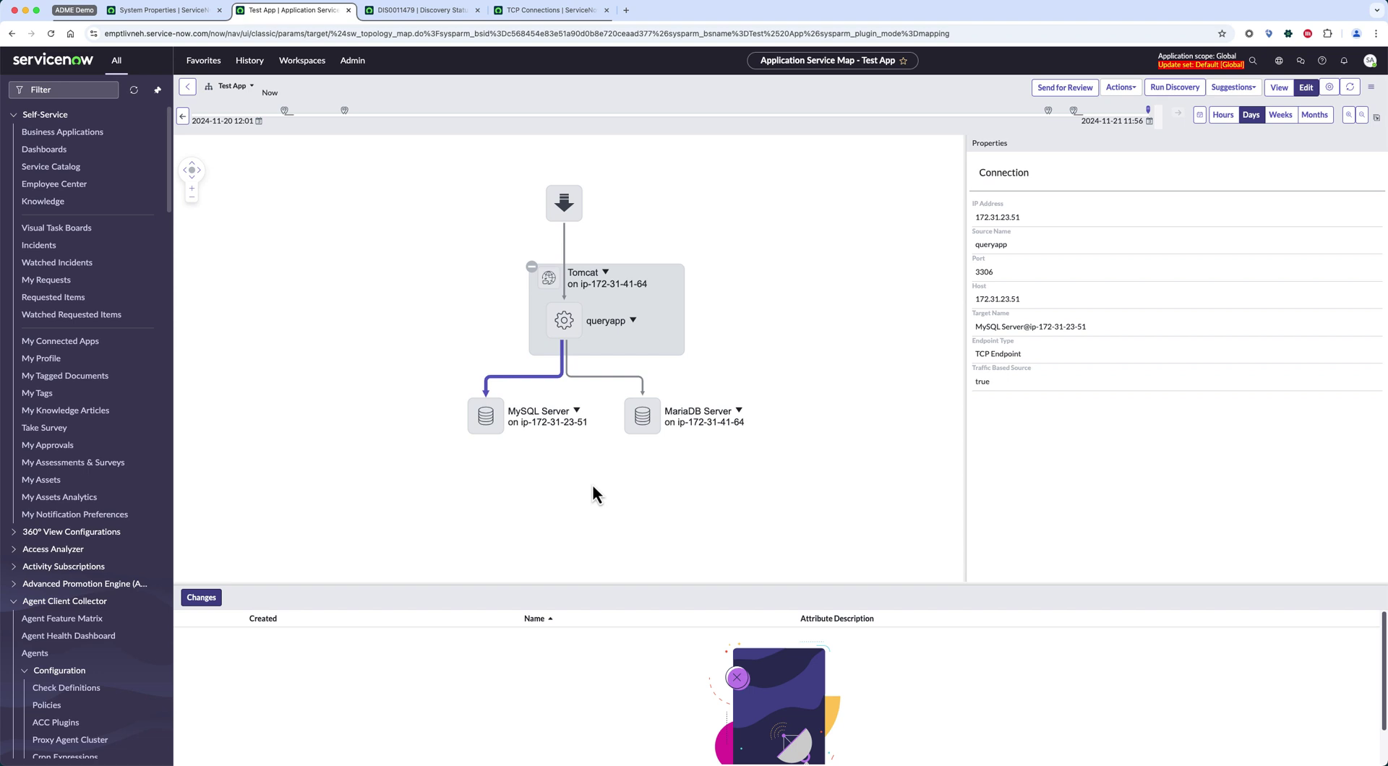
pyautogui.click(592, 485)
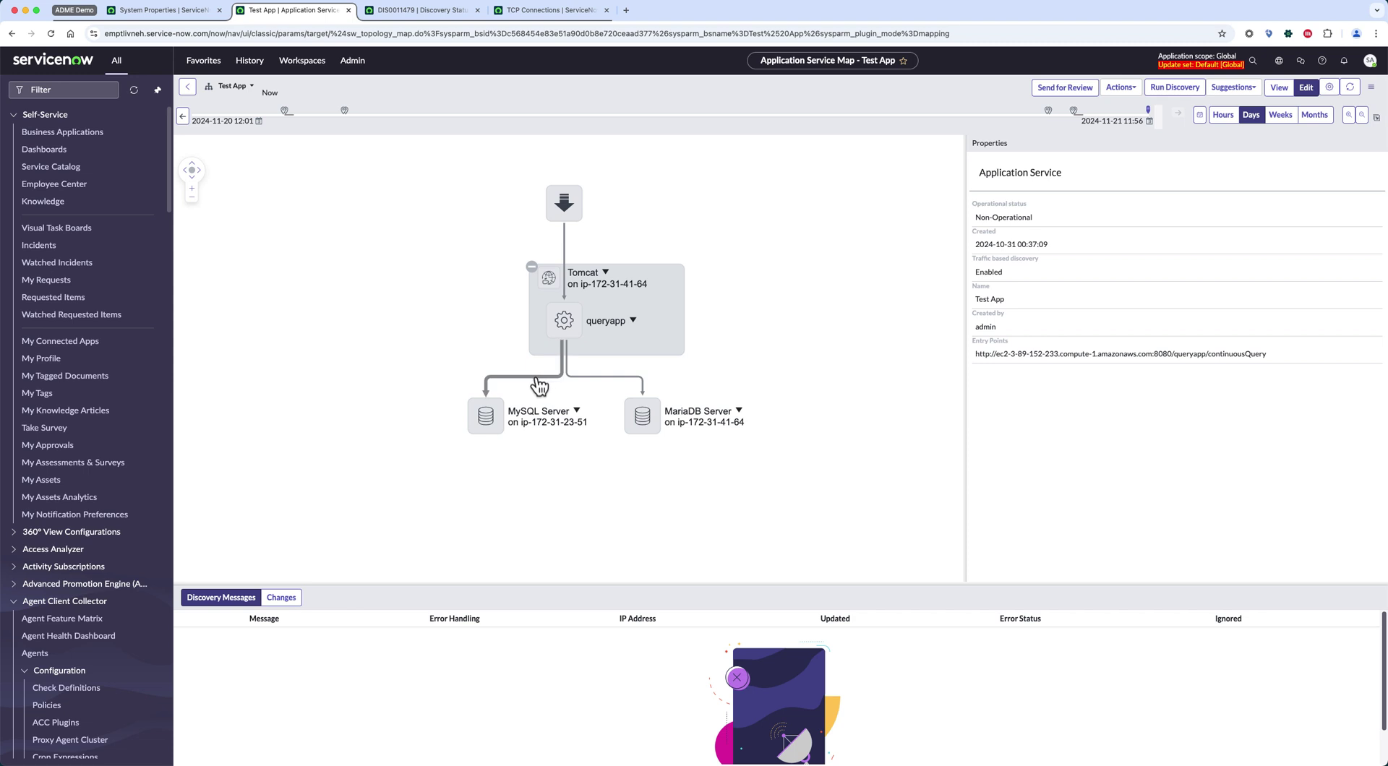
pyautogui.click(563, 320)
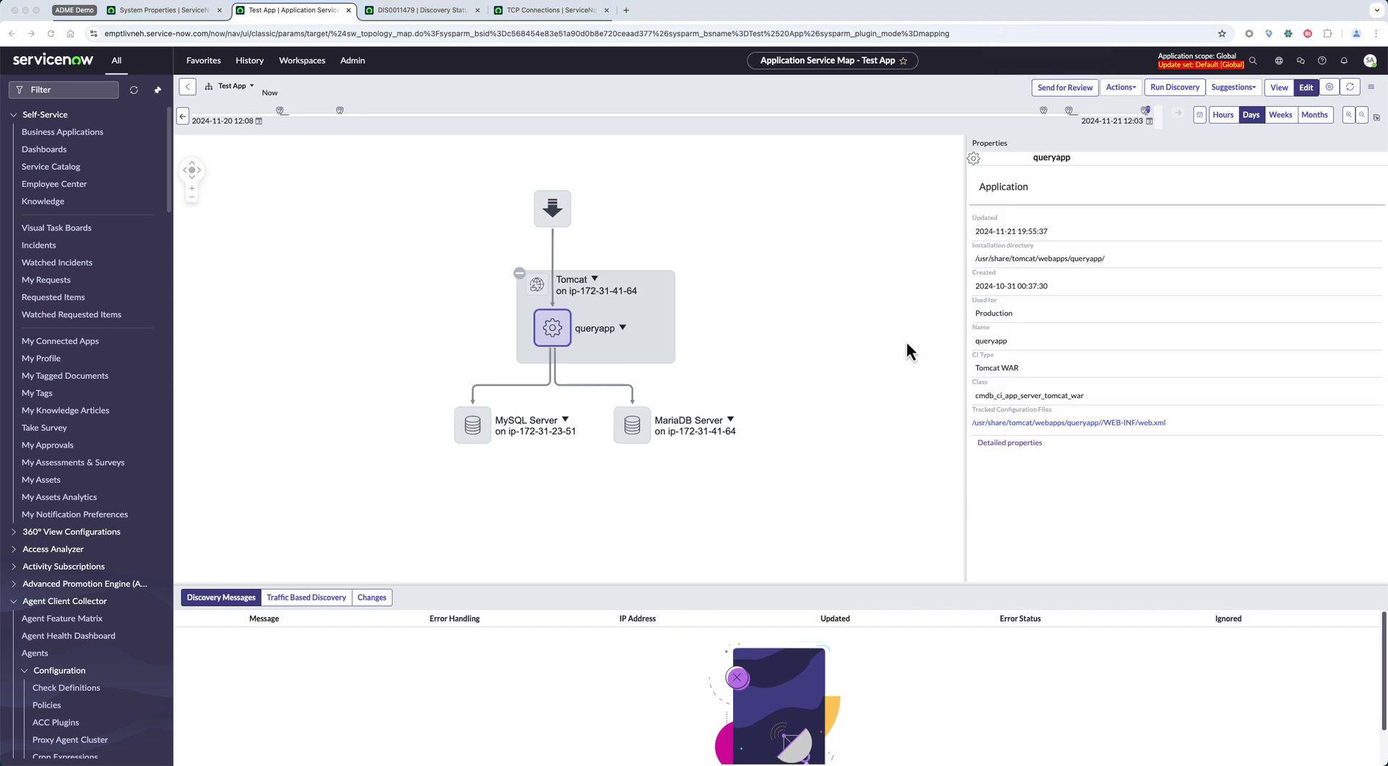